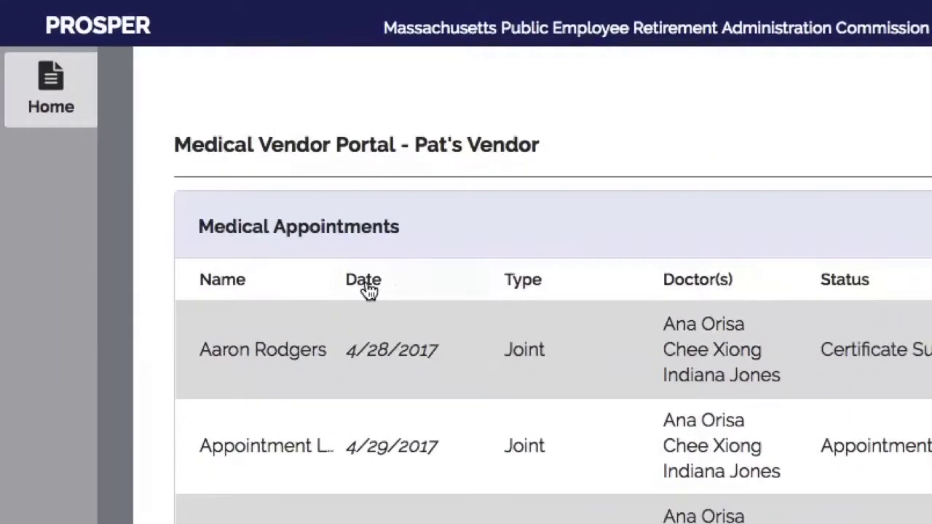
Sort appointments by date newest-first and open the 7/14/2017 patient's documents
{"action": "left_click", "coordinate": [231, 181]}
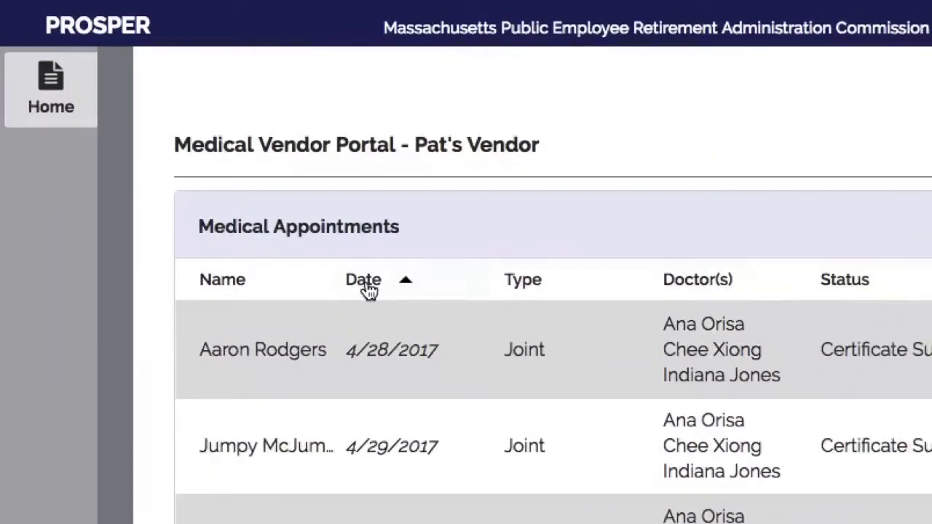
{"action": "left_click", "coordinate": [369, 290]}
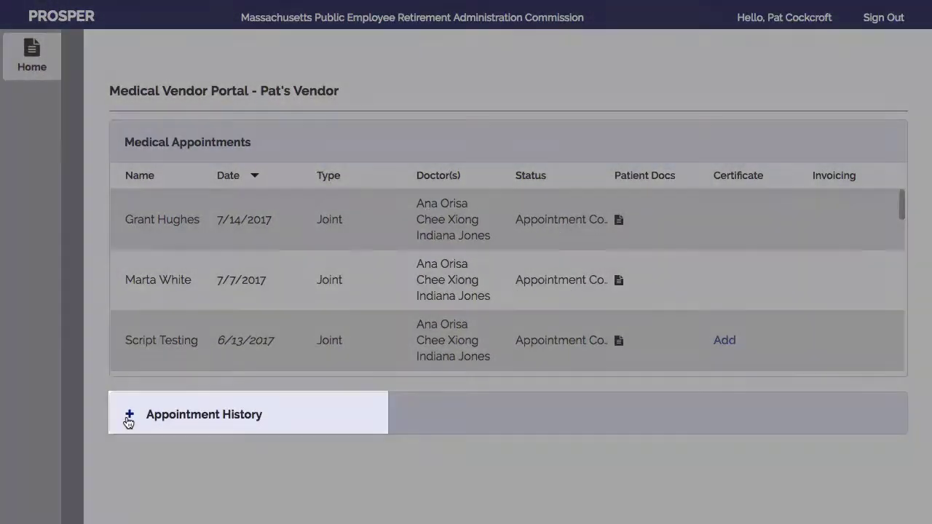
{"action": "left_click", "coordinate": [129, 415]}
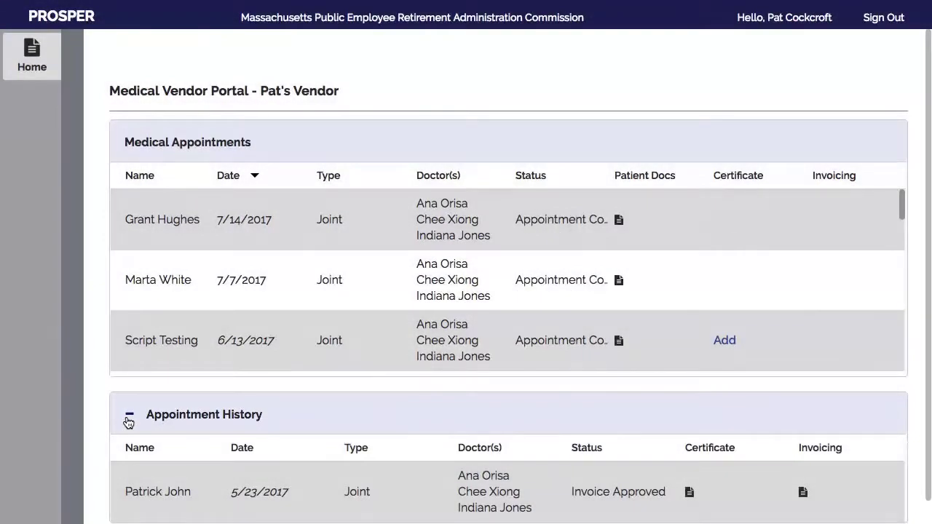
{"action": "left_click", "coordinate": [129, 416]}
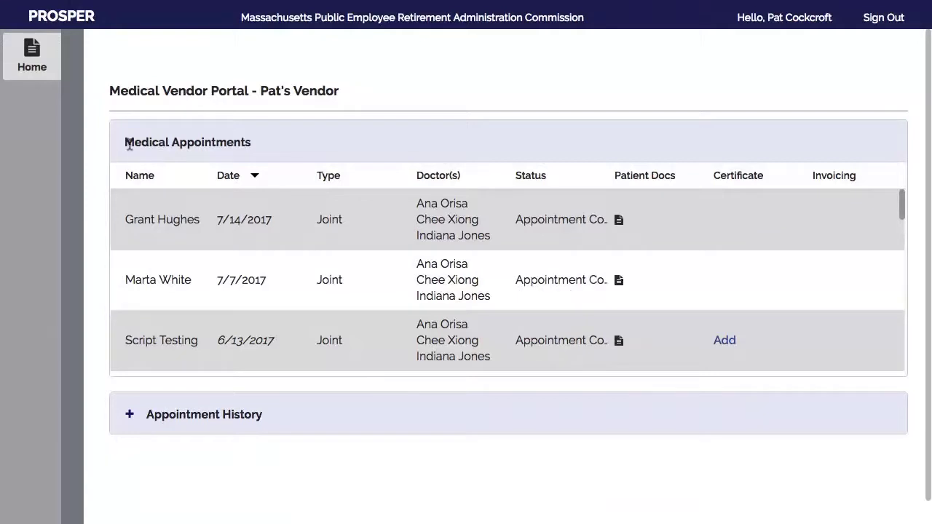
{"action": "left_click", "coordinate": [619, 221]}
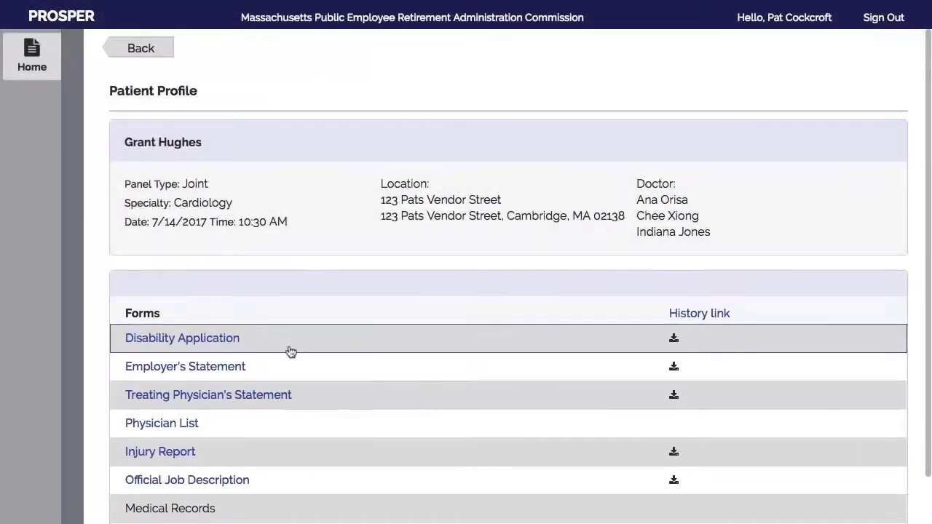
Download the 7/14/2017 patient's Disability Application form and go back to the appointments list
{"action": "left_click", "coordinate": [673, 339]}
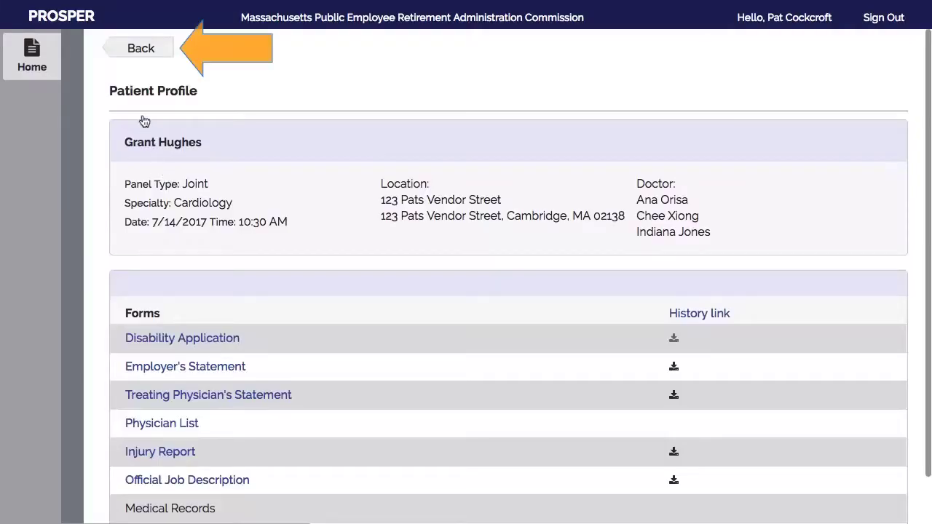
{"action": "left_click", "coordinate": [136, 54]}
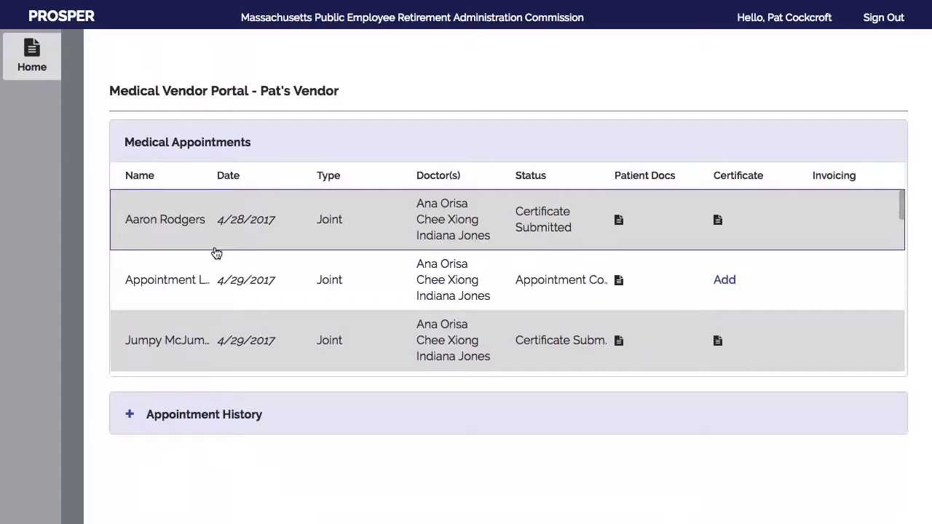
Re-sort by date descending, review the Appointment Complete patient's documents, and return to the list
{"action": "left_click", "coordinate": [228, 176]}
{"action": "left_click", "coordinate": [227, 176]}
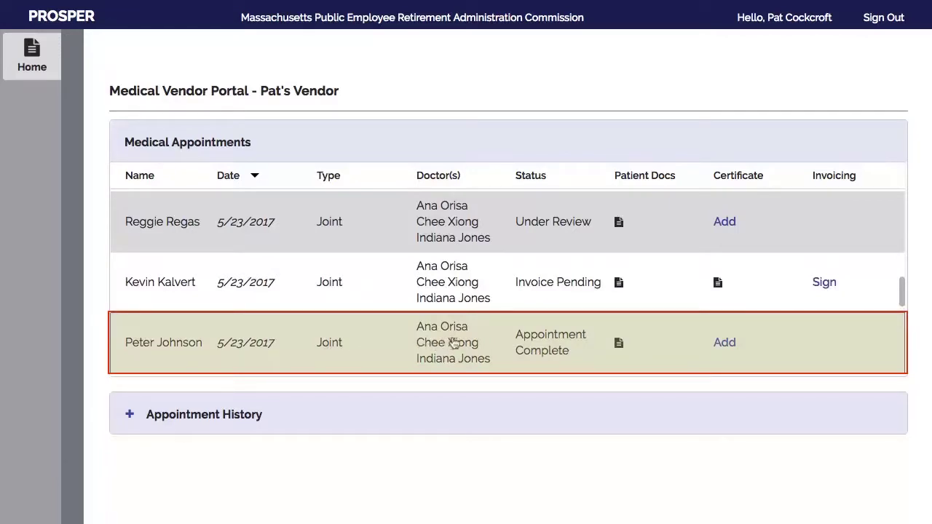
{"action": "left_click", "coordinate": [618, 343]}
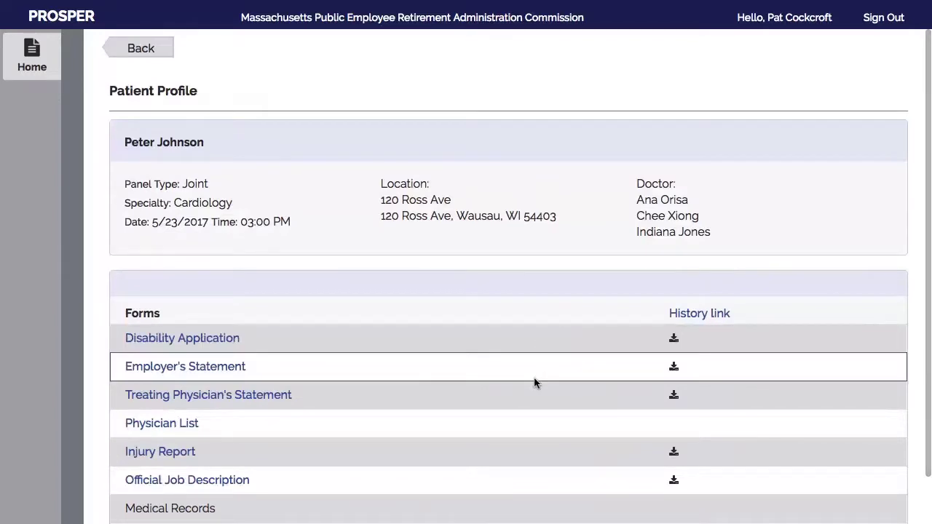
{"action": "scroll", "coordinate": [534, 380], "scroll_direction": "down", "scroll_amount": 2}
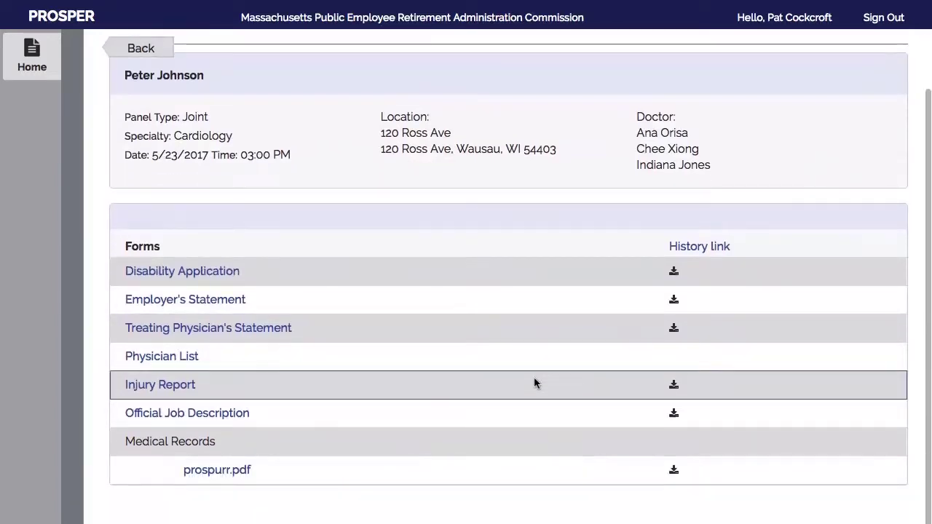
{"action": "scroll", "coordinate": [534, 382], "scroll_direction": "up", "scroll_amount": 2}
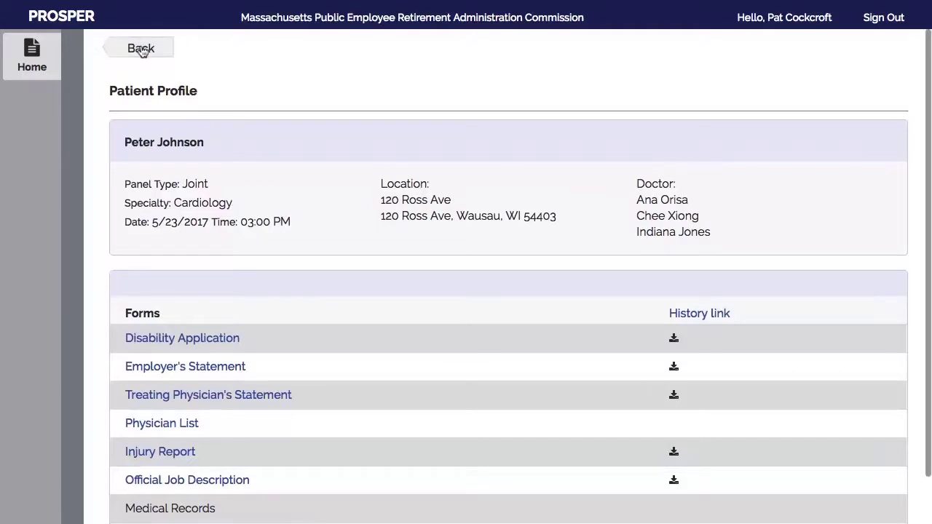
{"action": "left_click", "coordinate": [141, 48]}
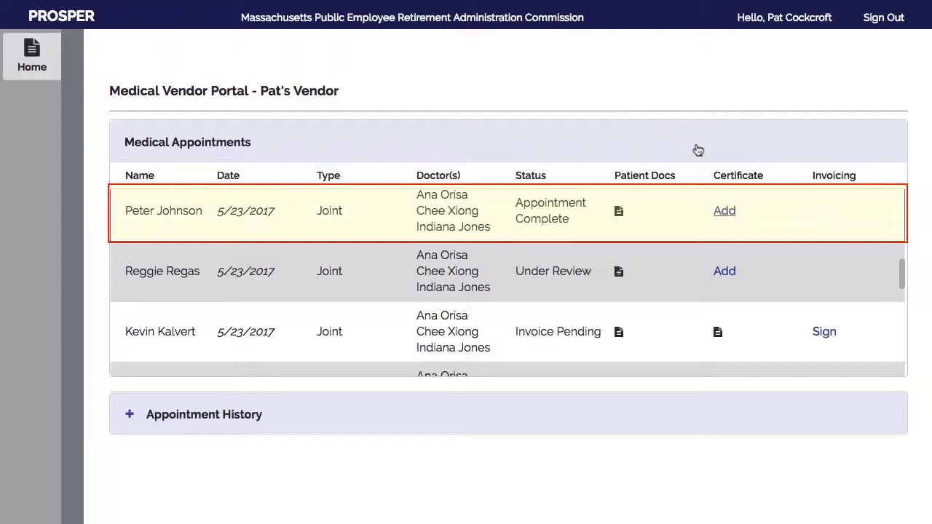
Start the Appointment Complete certificate: Yes to job description, records, incapacity, permanence; No to minority opinion
{"action": "left_click", "coordinate": [724, 211]}
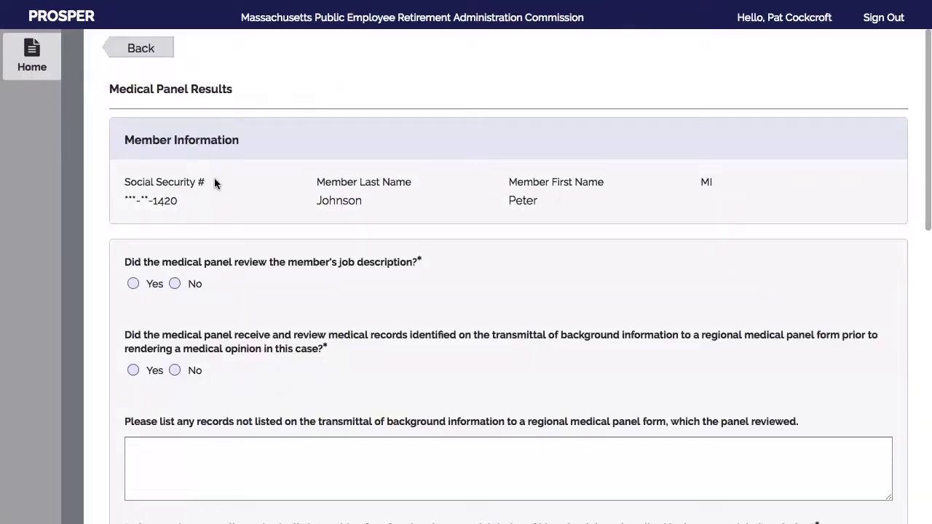
{"action": "left_click", "coordinate": [133, 284]}
{"action": "left_click", "coordinate": [133, 370]}
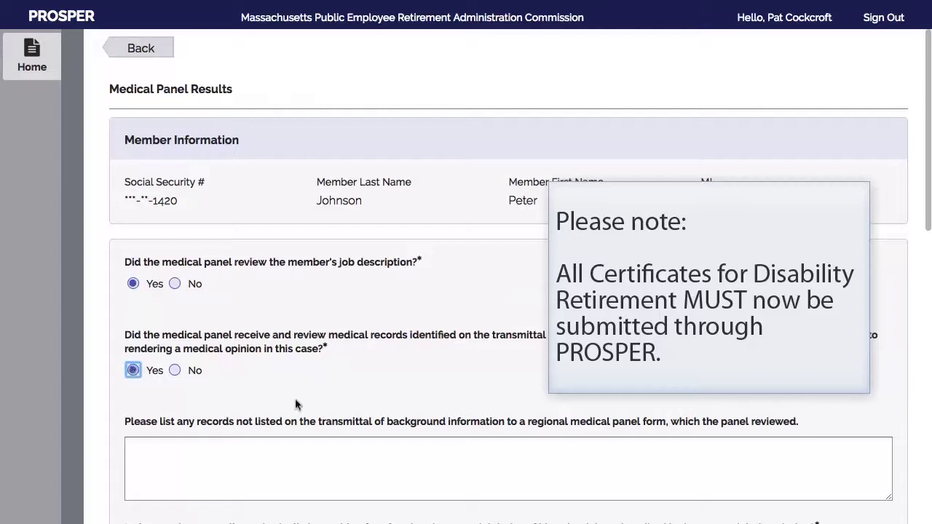
{"action": "scroll", "coordinate": [311, 409], "scroll_direction": "down", "scroll_amount": 2}
{"action": "scroll", "coordinate": [311, 410], "scroll_direction": "down", "scroll_amount": 3}
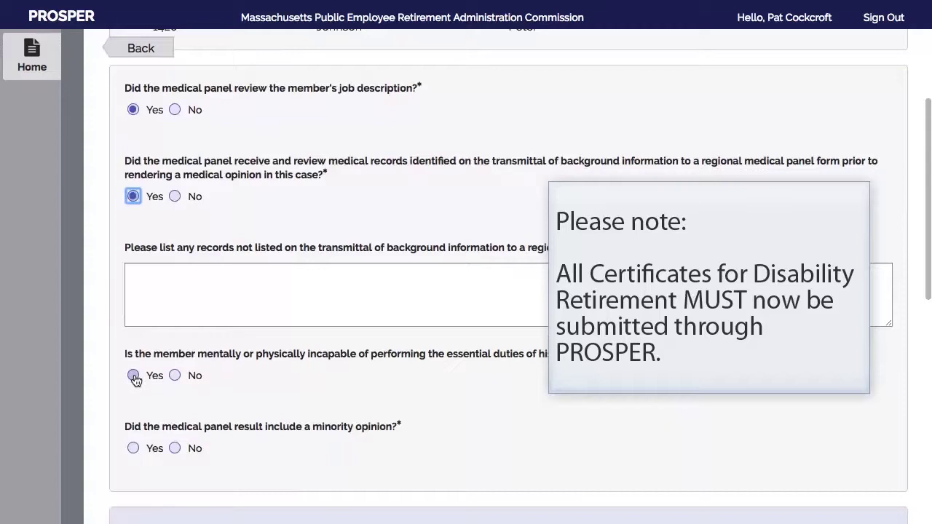
{"action": "left_click", "coordinate": [133, 376]}
{"action": "scroll", "coordinate": [259, 427], "scroll_direction": "down", "scroll_amount": 4}
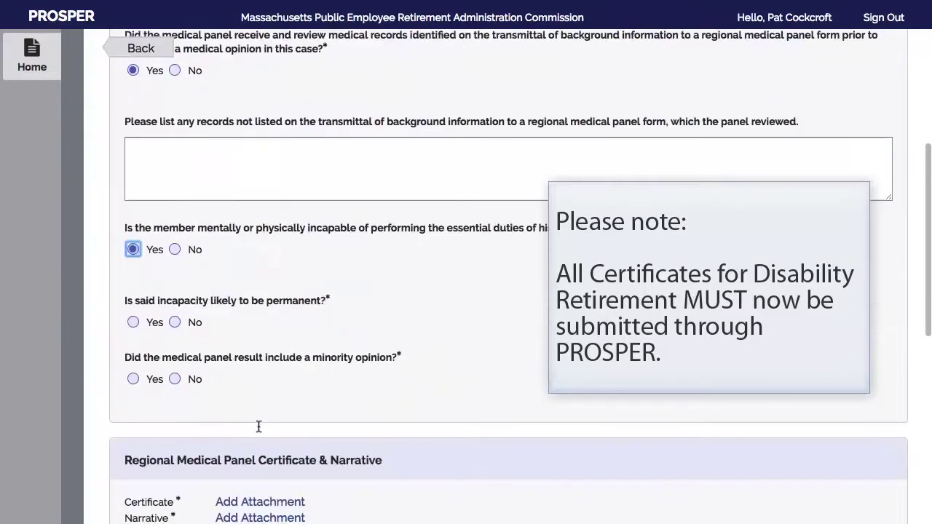
{"action": "left_click", "coordinate": [133, 309]}
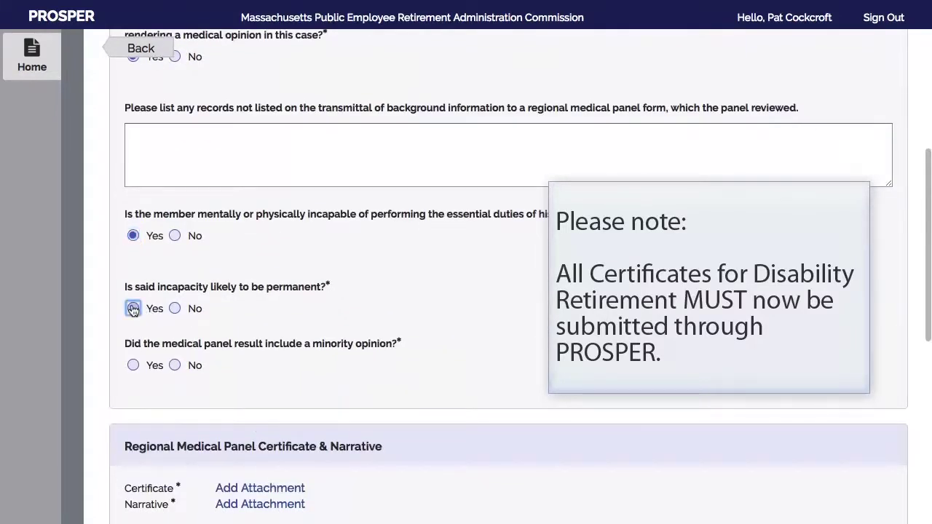
{"action": "left_click", "coordinate": [175, 365]}
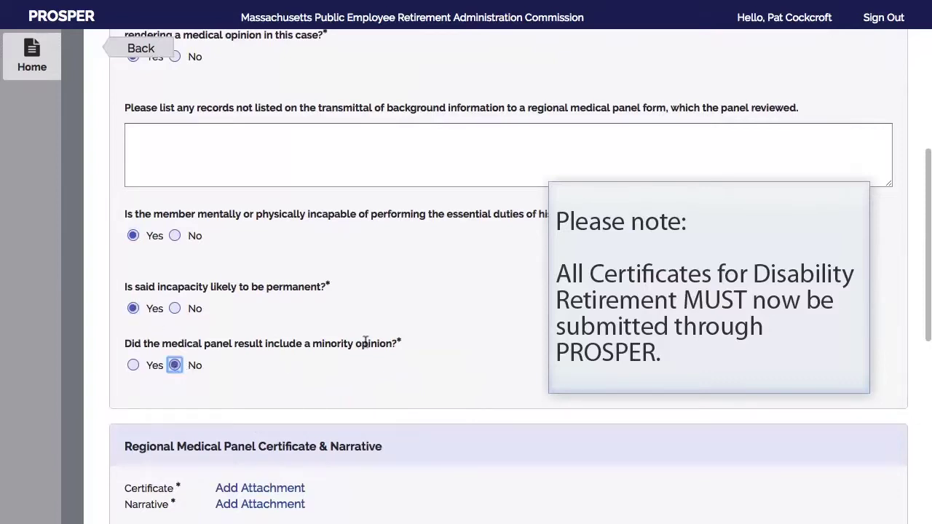
{"action": "scroll", "coordinate": [365, 342], "scroll_direction": "down", "scroll_amount": 5}
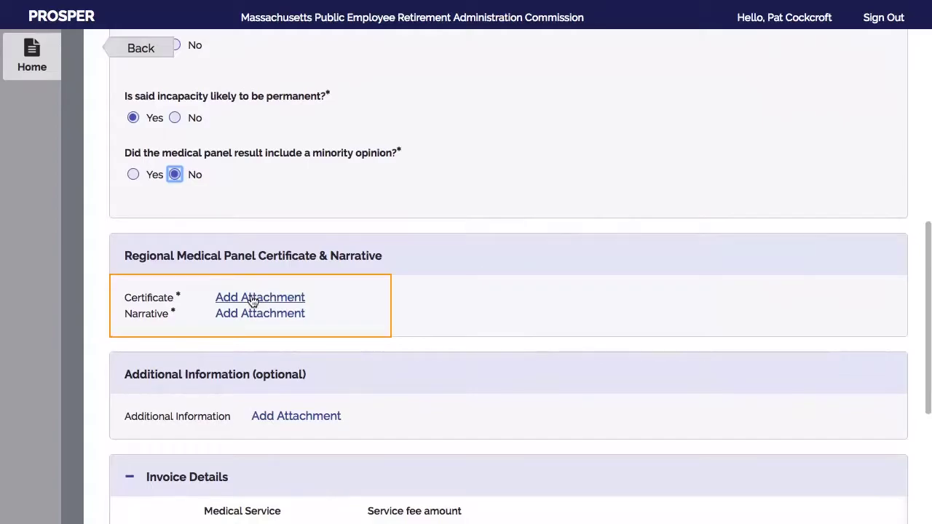
Attach Medical Vendor Certificate.pdf as the required panel certificate
{"action": "left_click", "coordinate": [252, 299]}
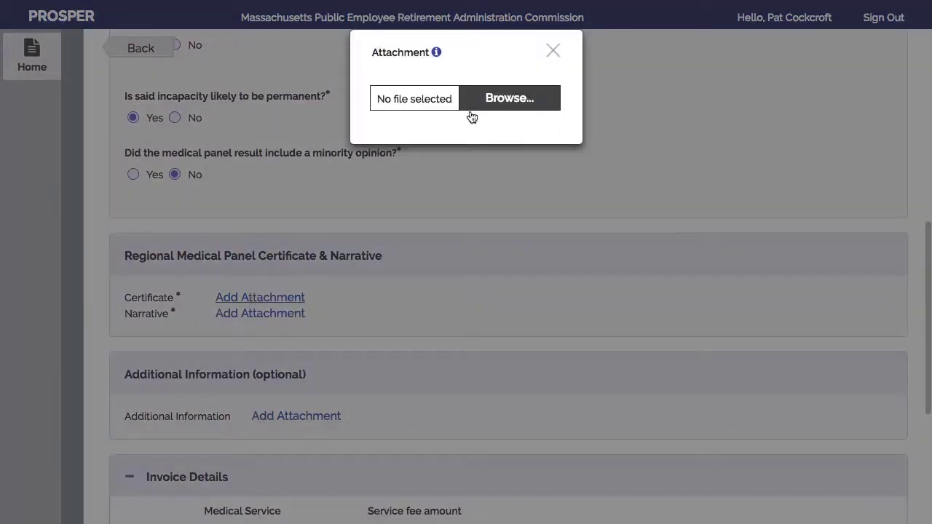
{"action": "left_click", "coordinate": [504, 103]}
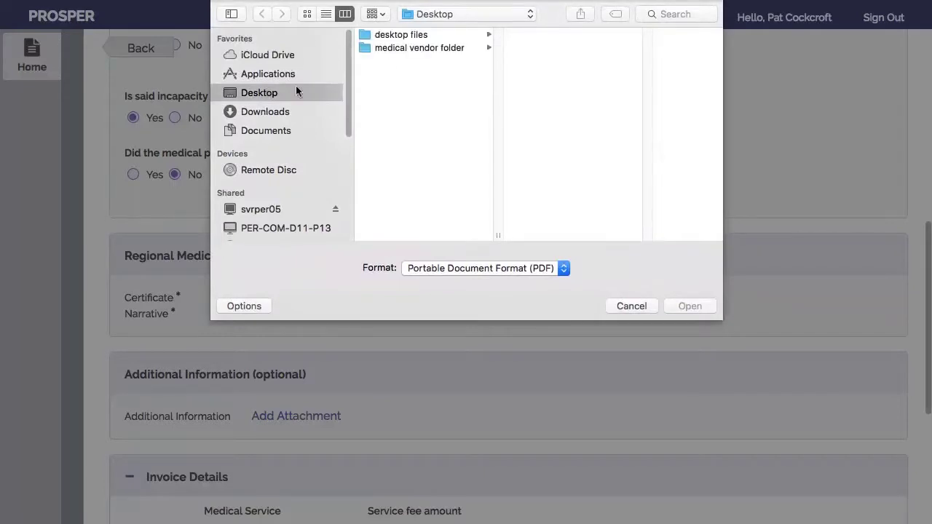
{"action": "left_click", "coordinate": [398, 48]}
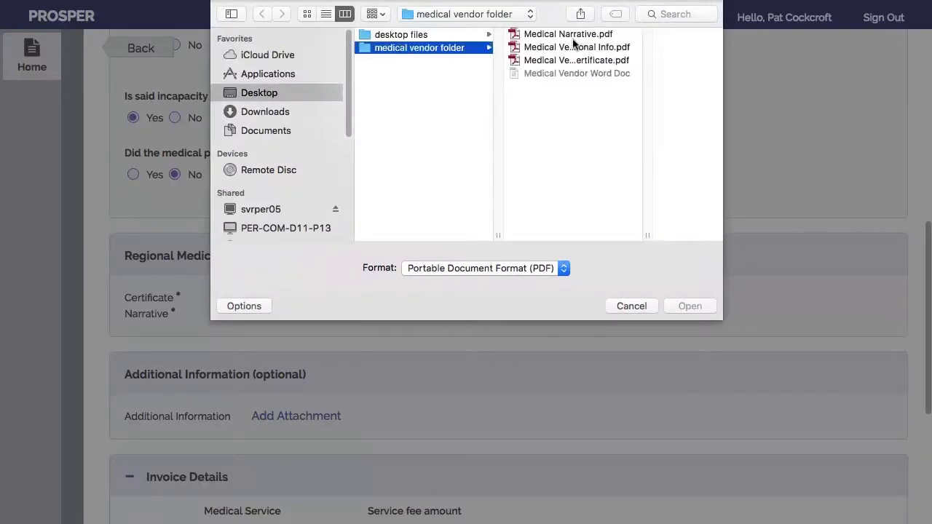
{"action": "left_click", "coordinate": [566, 62]}
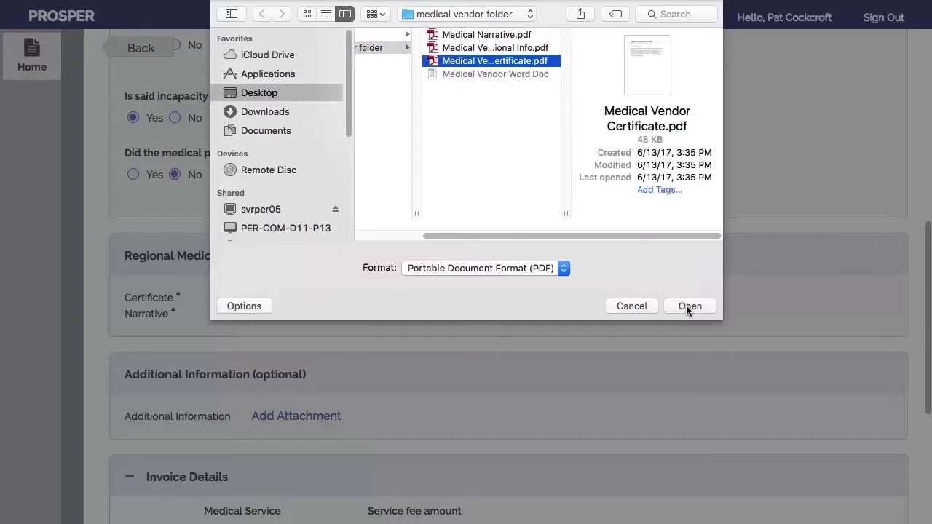
{"action": "left_click", "coordinate": [689, 306]}
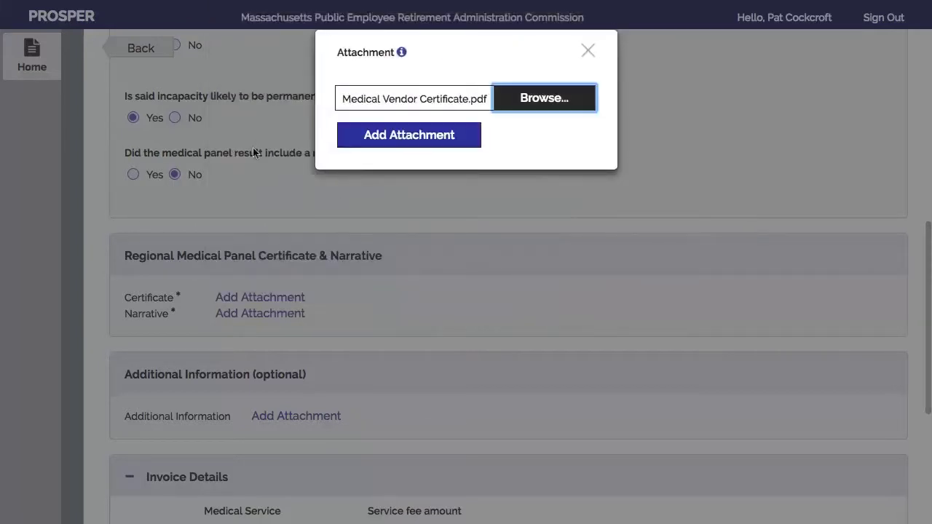
{"action": "left_click", "coordinate": [428, 138]}
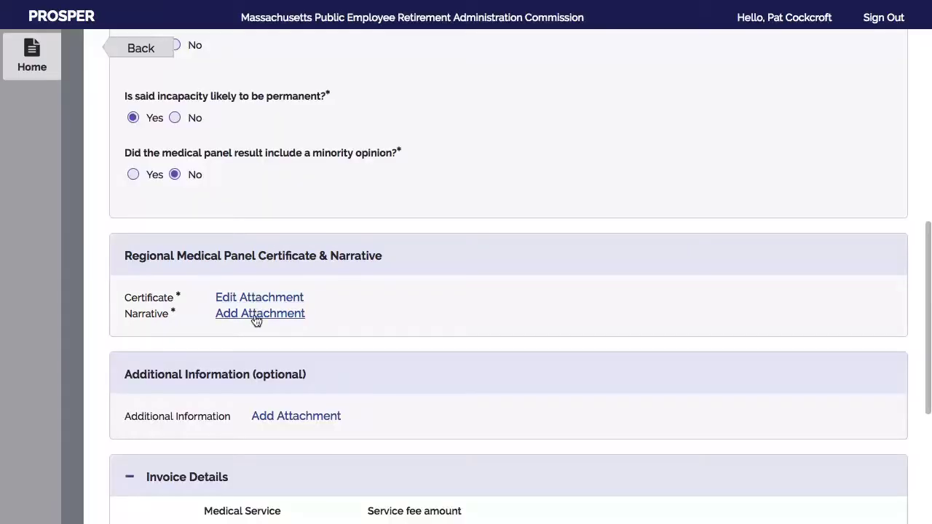
Attach Medical Narrative.pdf as the panel narrative
{"action": "left_click", "coordinate": [254, 314]}
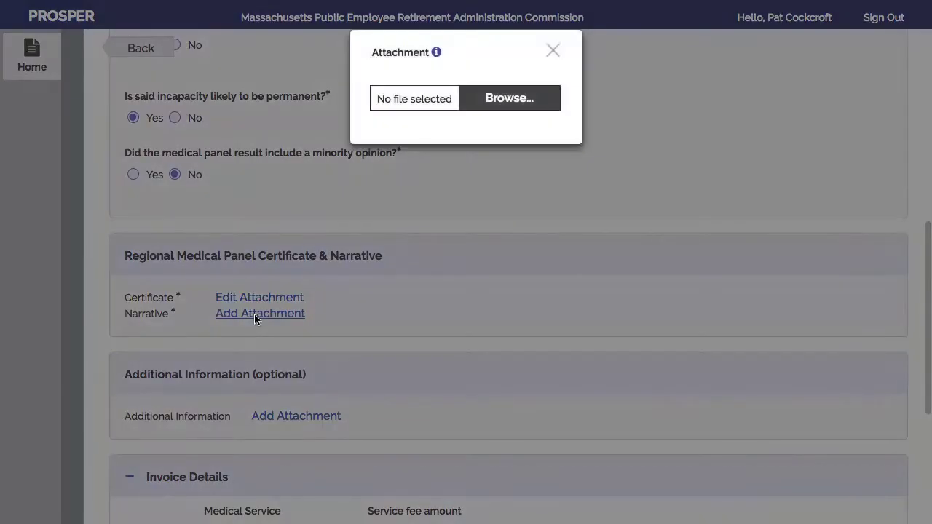
{"action": "left_click", "coordinate": [515, 99]}
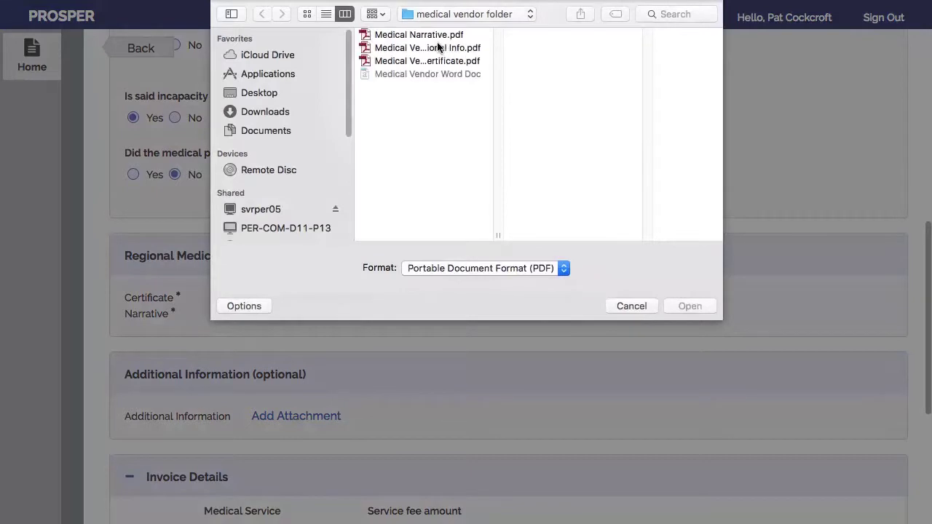
{"action": "left_click", "coordinate": [404, 35]}
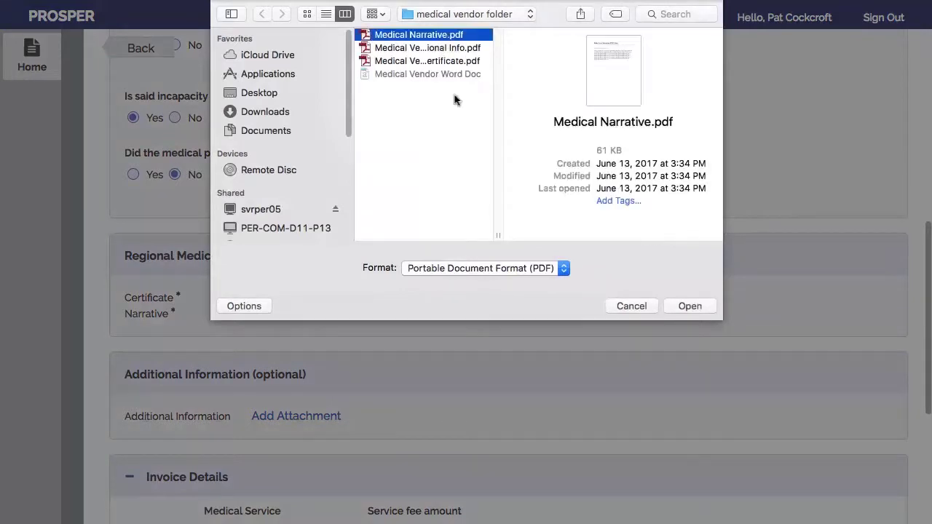
{"action": "left_click", "coordinate": [688, 306]}
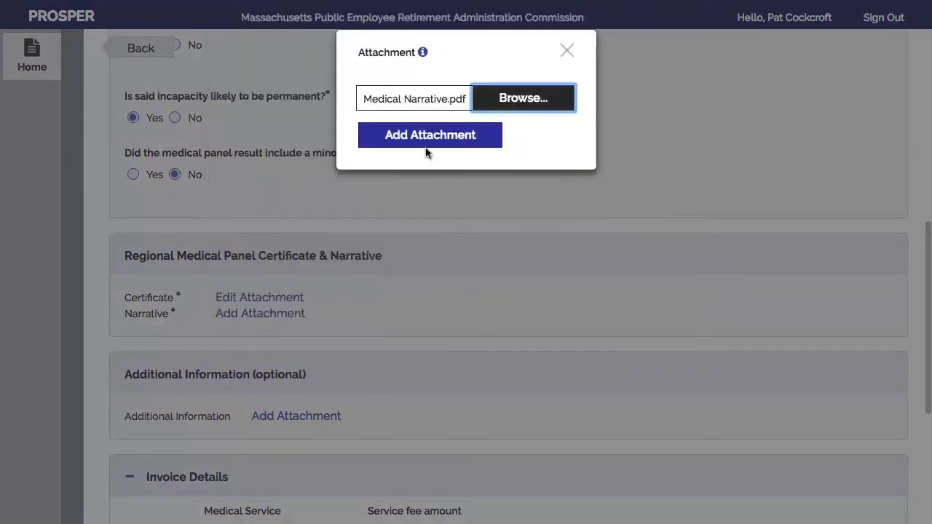
{"action": "left_click", "coordinate": [426, 137]}
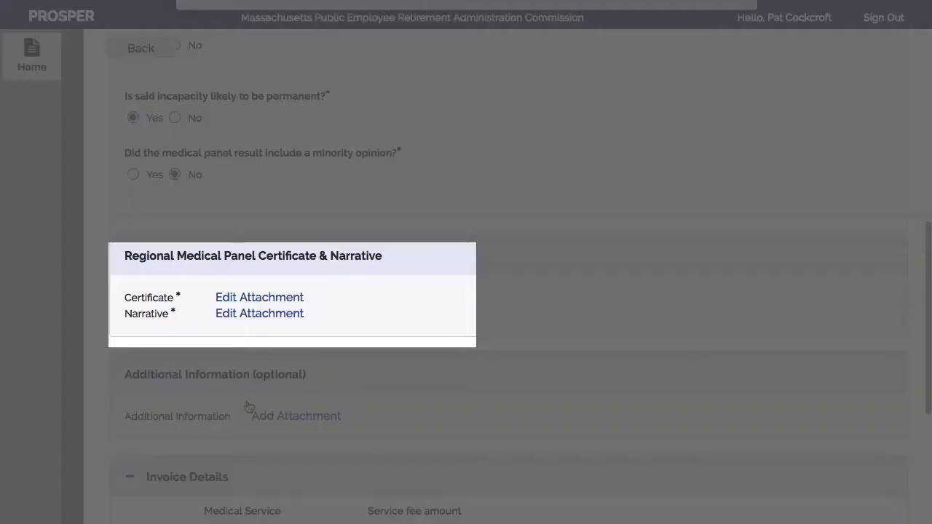
Add a $175.00 Interpreter fee line in Invoice Details, bringing the total to $2025.00
{"action": "scroll", "coordinate": [218, 391], "scroll_direction": "down", "scroll_amount": 2}
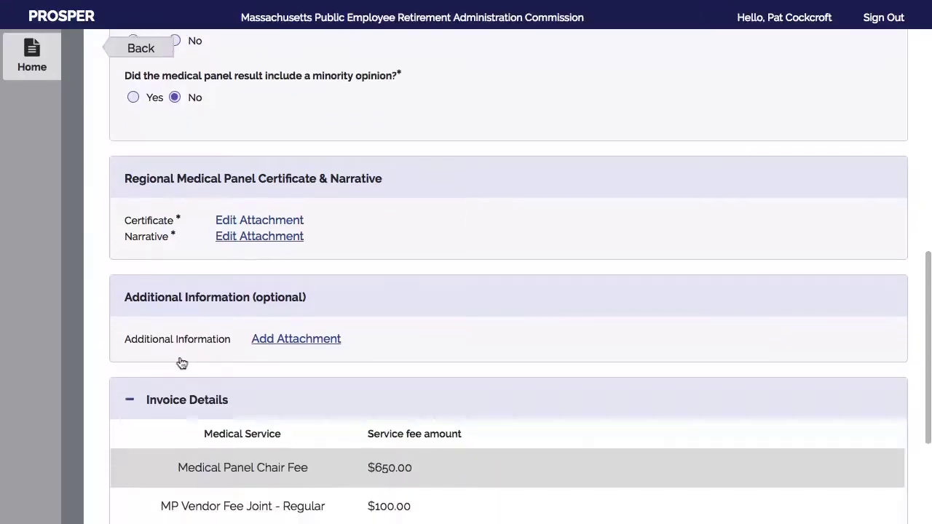
{"action": "scroll", "coordinate": [181, 362], "scroll_direction": "down", "scroll_amount": 5}
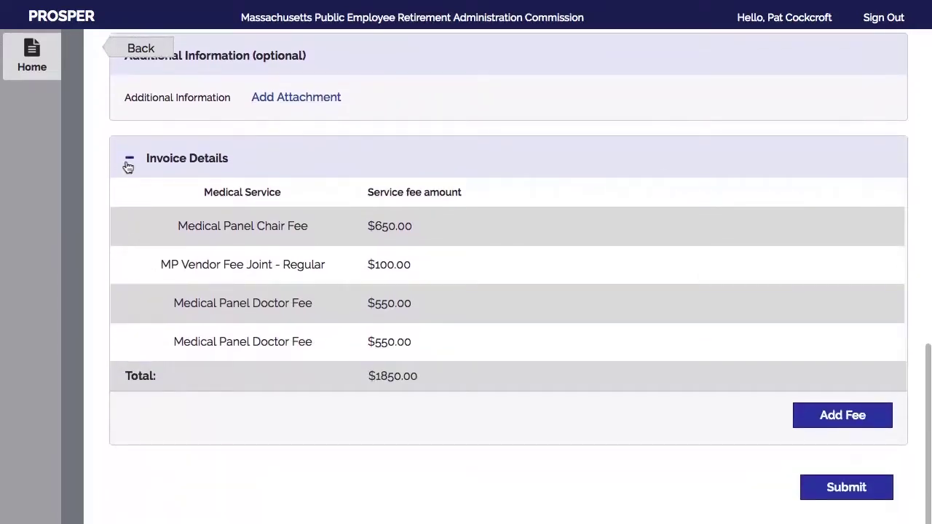
{"action": "left_click", "coordinate": [128, 162]}
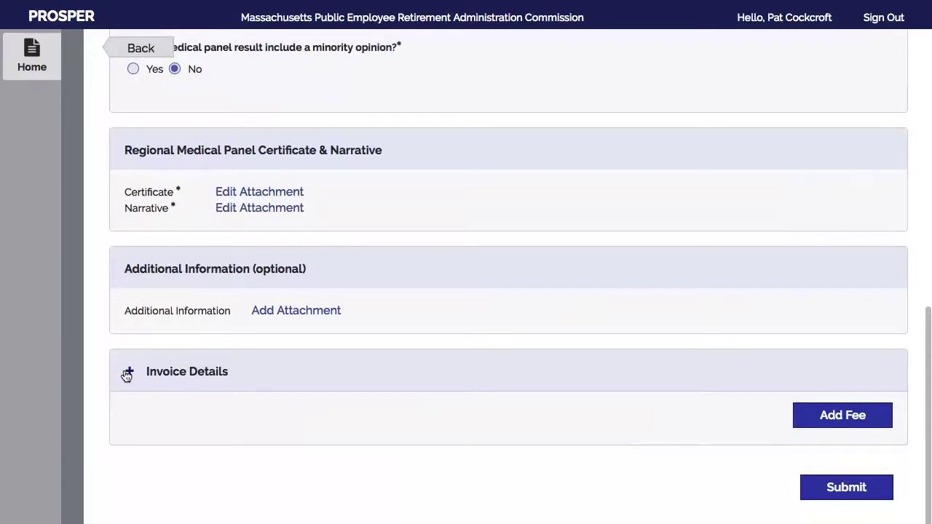
{"action": "left_click", "coordinate": [128, 372]}
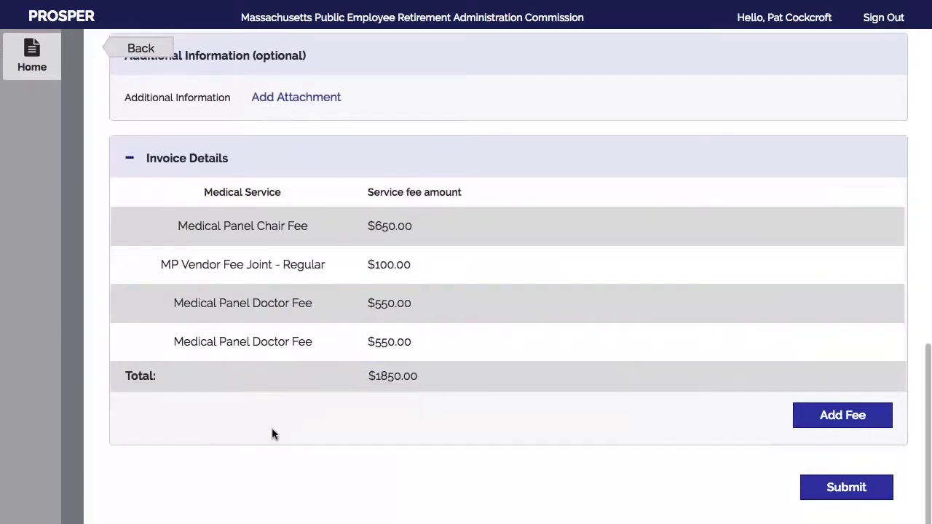
{"action": "left_click", "coordinate": [846, 420]}
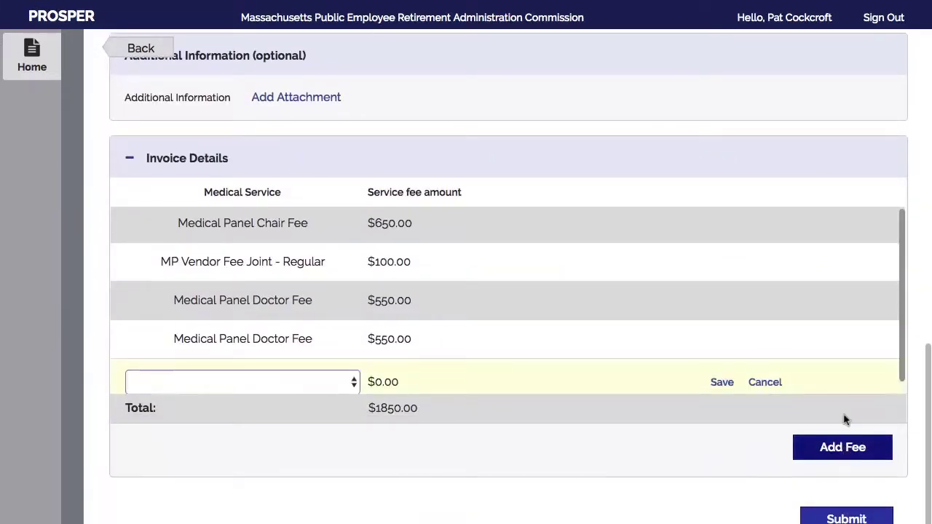
{"action": "left_click", "coordinate": [353, 382]}
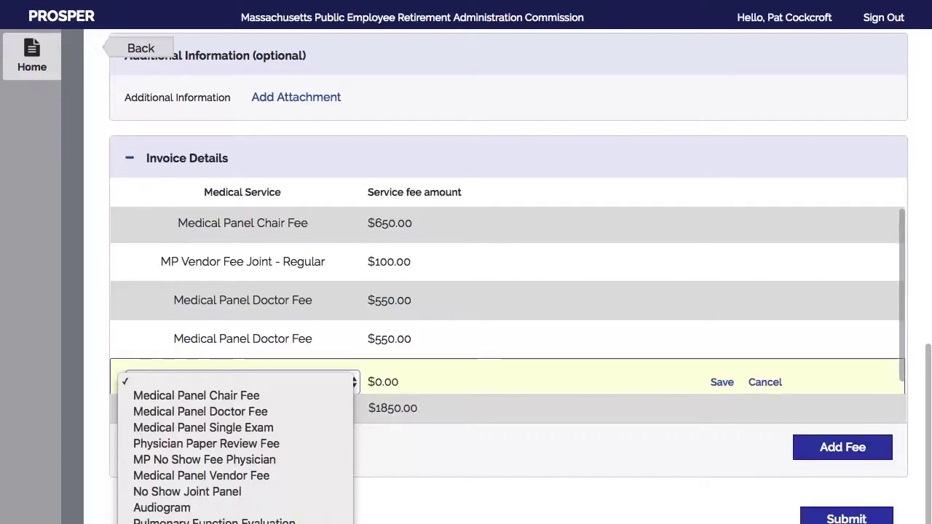
{"action": "left_click", "coordinate": [204, 522]}
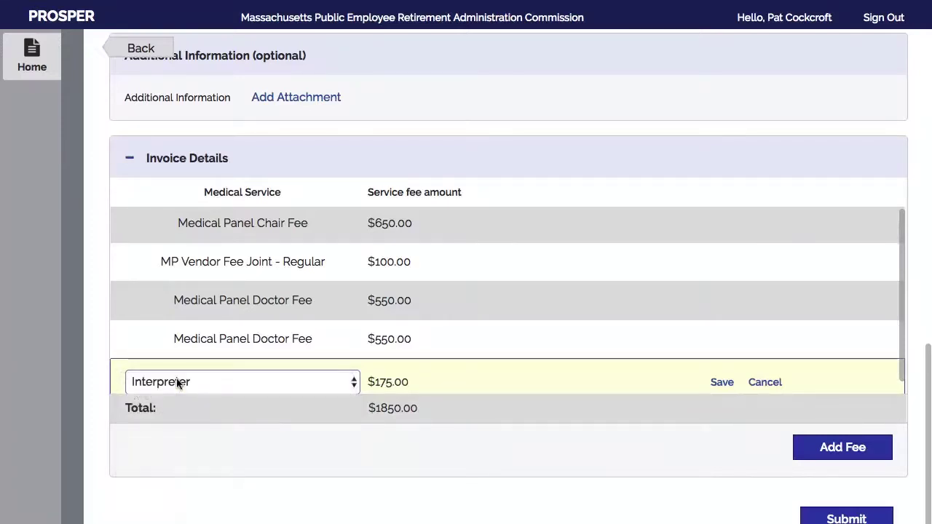
{"action": "left_click", "coordinate": [719, 382]}
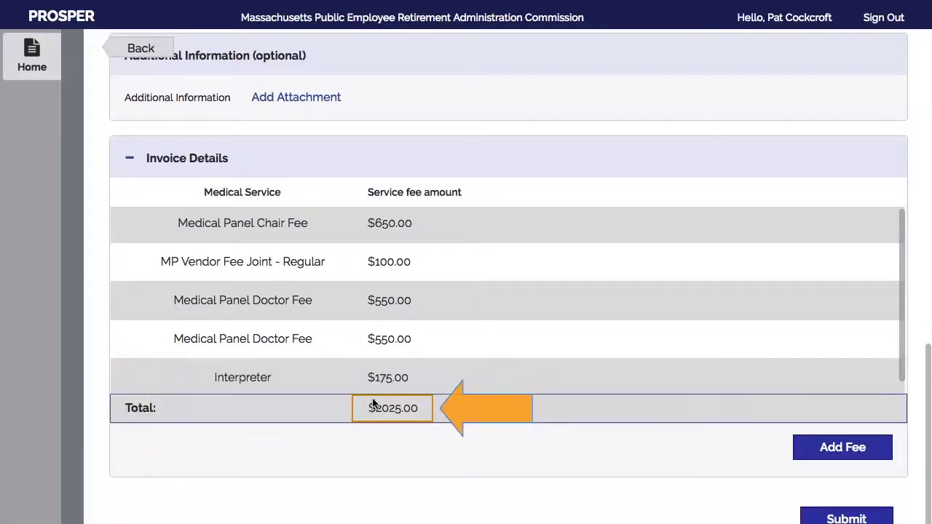
{"action": "left_click", "coordinate": [842, 456]}
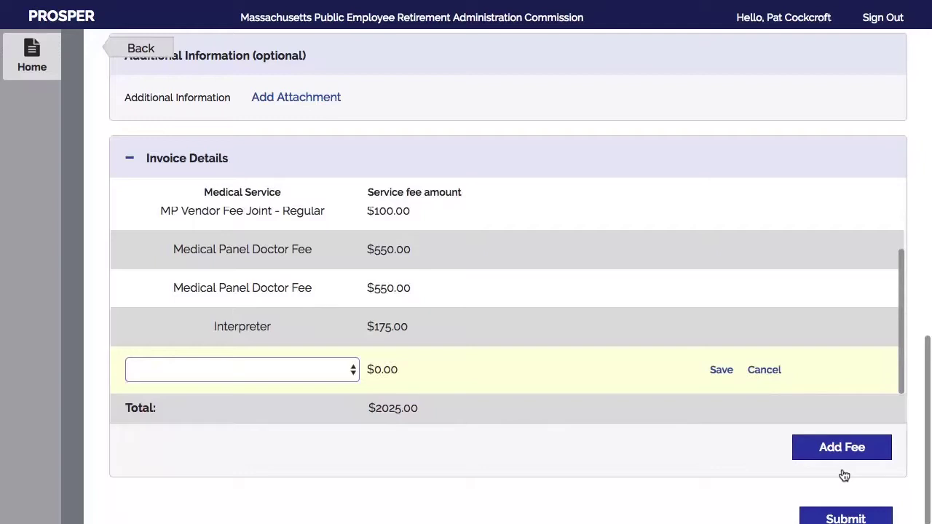
{"action": "scroll", "coordinate": [845, 481], "scroll_direction": "down", "scroll_amount": 1}
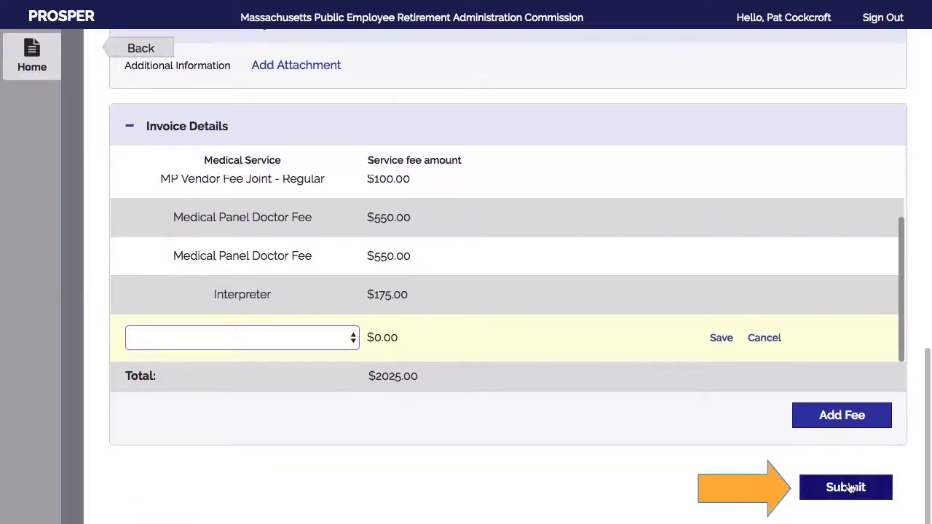
Submit the form and locate the 5/23/2017 Joint case now marked Certificate Submitted
{"action": "left_click", "coordinate": [846, 487]}
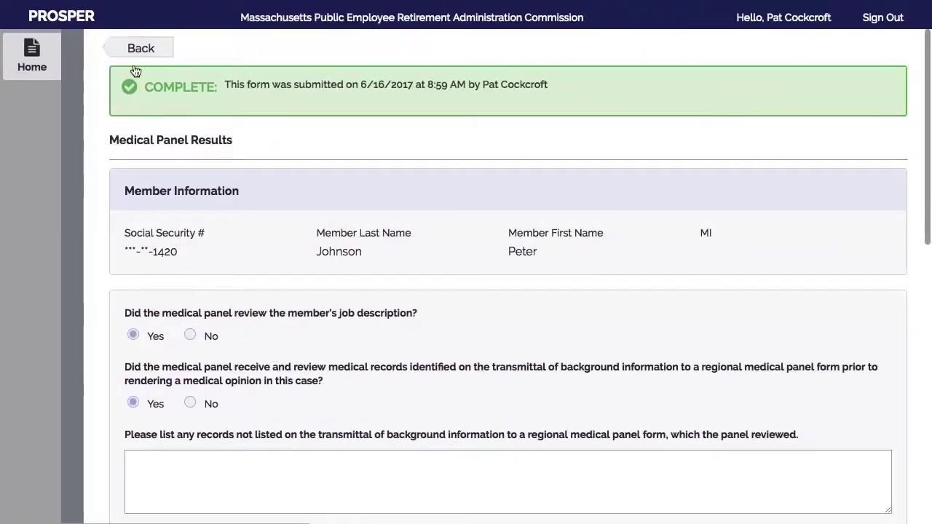
{"action": "left_click", "coordinate": [134, 48]}
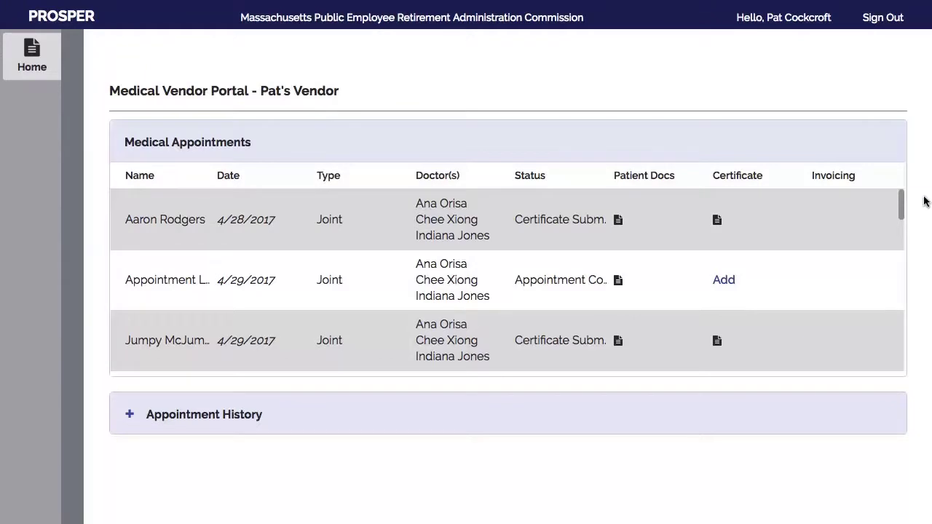
{"action": "scroll", "coordinate": [901, 218], "scroll_direction": "down", "scroll_amount": 2}
{"action": "left_click_drag", "start_coordinate": [901, 222], "coordinate": [904, 278]}
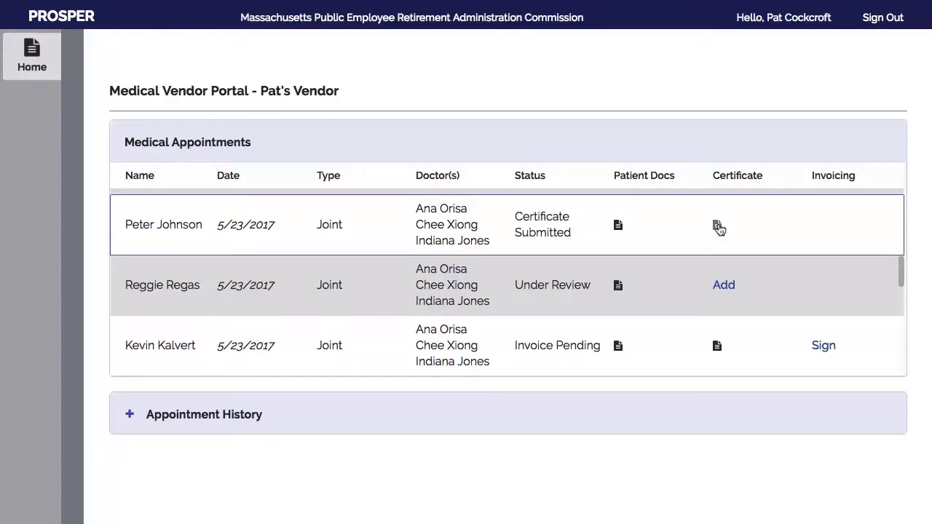
{"action": "left_click", "coordinate": [717, 227]}
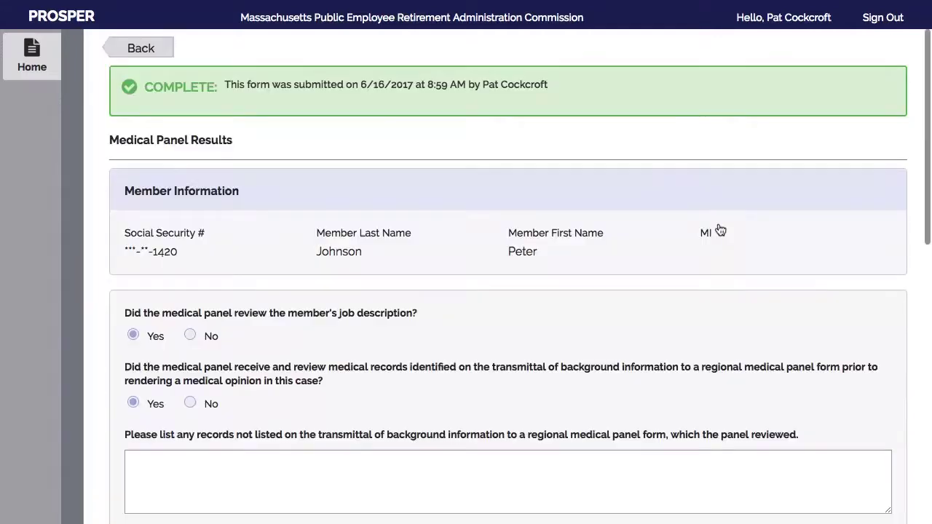
{"action": "scroll", "coordinate": [828, 246], "scroll_direction": "down", "scroll_amount": 6}
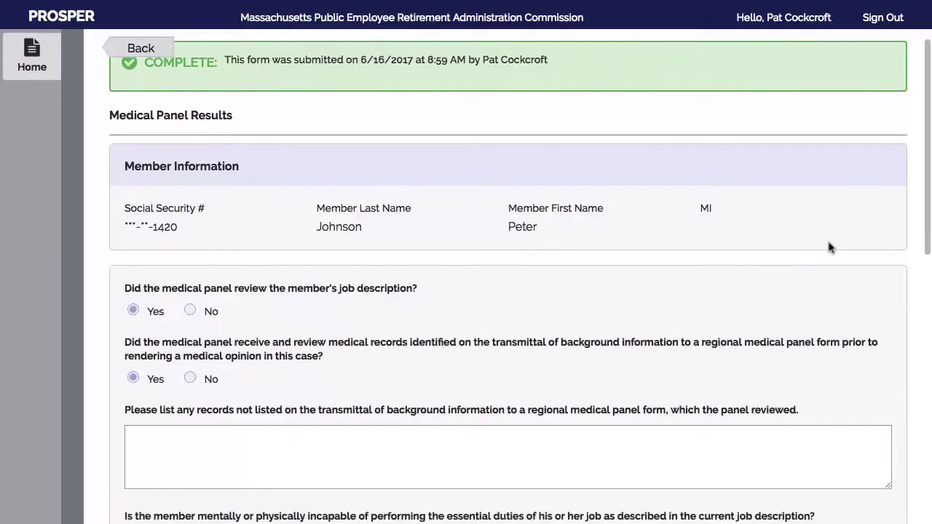
{"action": "scroll", "coordinate": [828, 247], "scroll_direction": "down", "scroll_amount": 3}
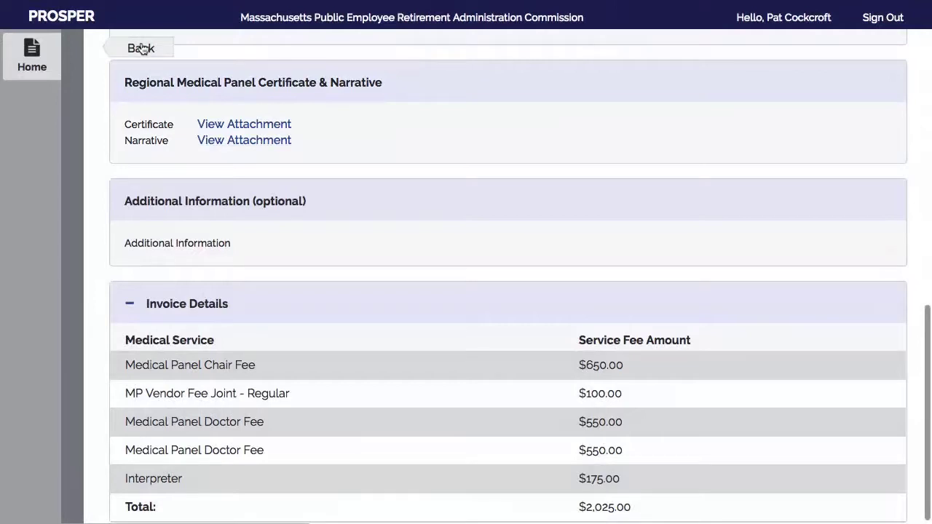
{"action": "left_click", "coordinate": [140, 49]}
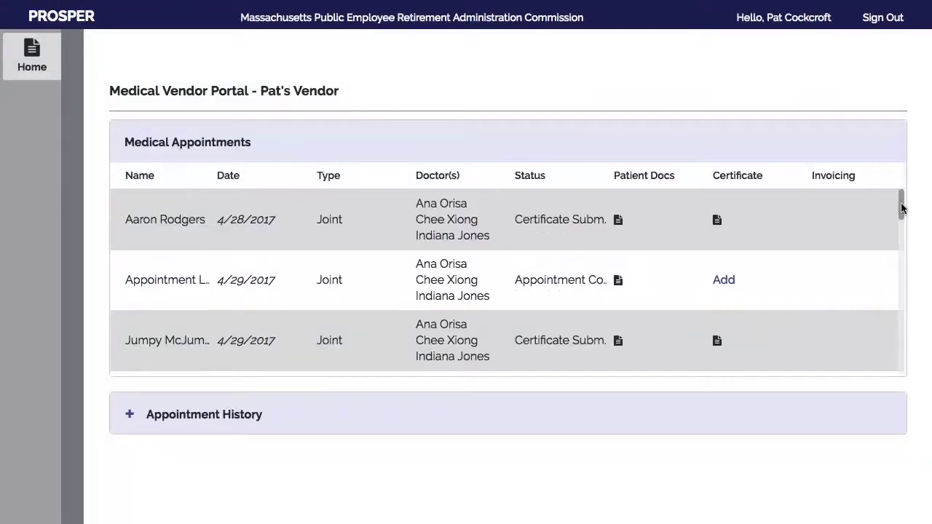
Review the Under Review member's patient profile, then open that appointment's certificate form
{"action": "scroll", "coordinate": [901, 204], "scroll_direction": "down", "scroll_amount": 1}
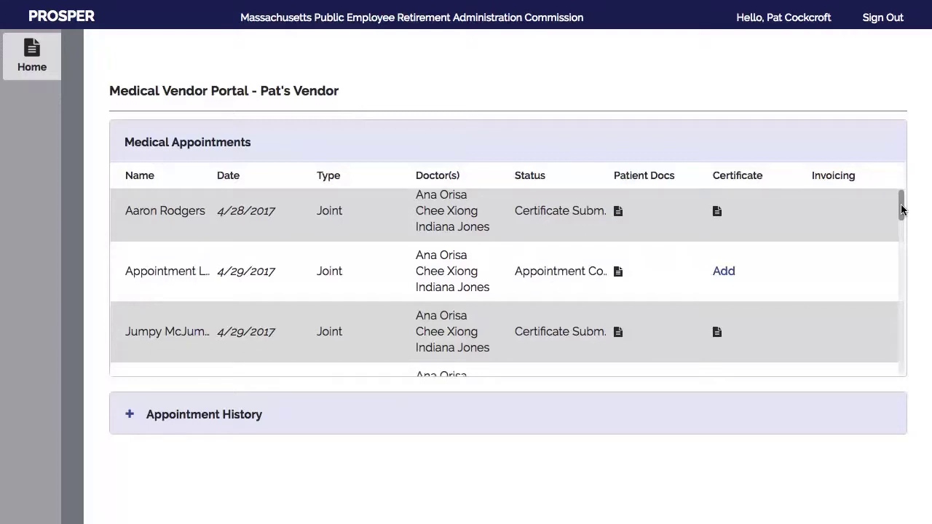
{"action": "scroll", "coordinate": [630, 356], "scroll_direction": "down", "scroll_amount": 4}
{"action": "scroll", "coordinate": [630, 350], "scroll_direction": "down", "scroll_amount": 8}
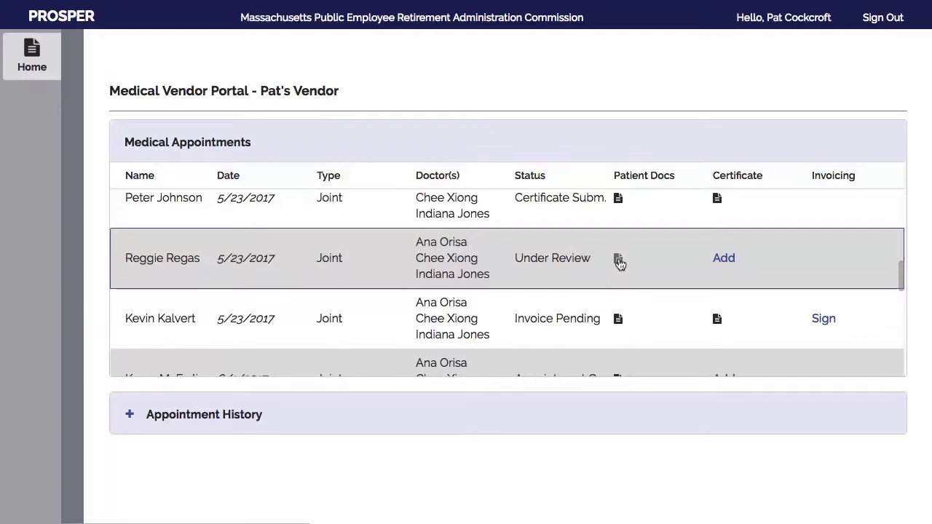
{"action": "left_click", "coordinate": [710, 289]}
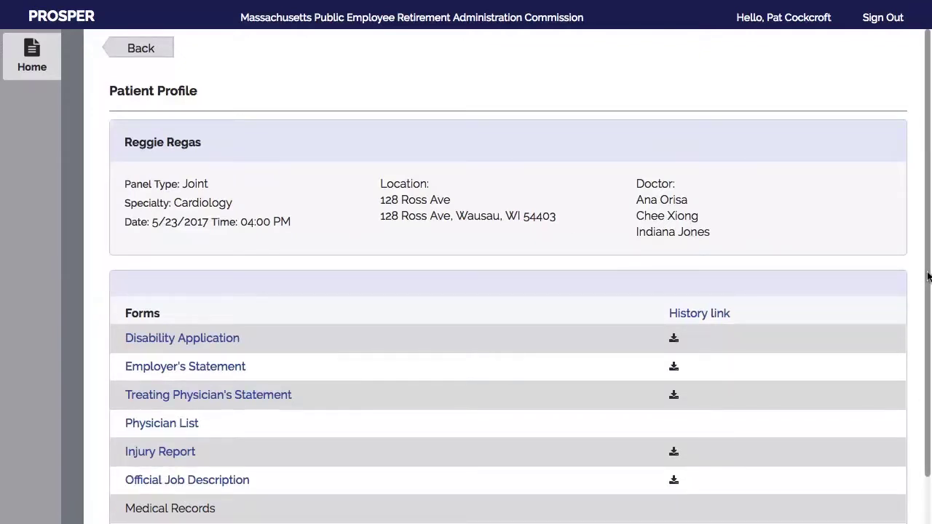
{"action": "scroll", "coordinate": [928, 276], "scroll_direction": "down", "scroll_amount": 2}
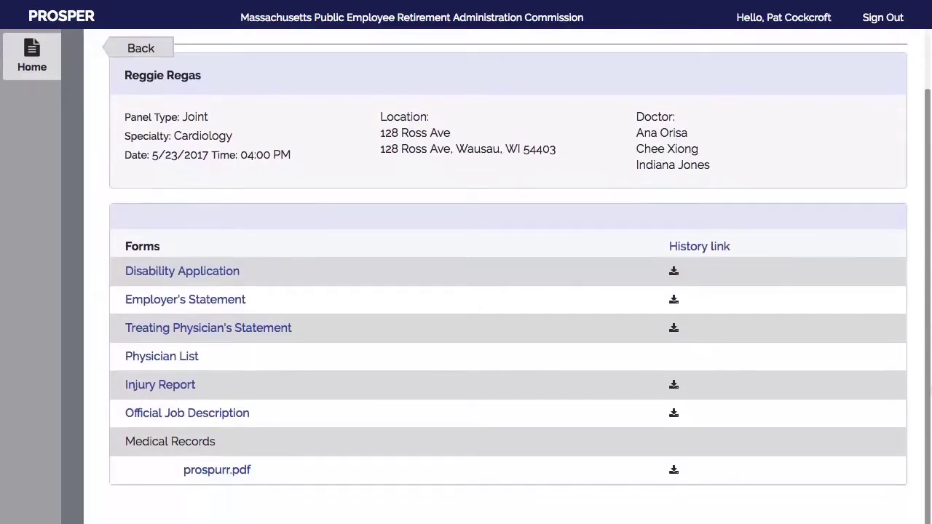
{"action": "scroll", "coordinate": [926, 313], "scroll_direction": "up", "scroll_amount": 2}
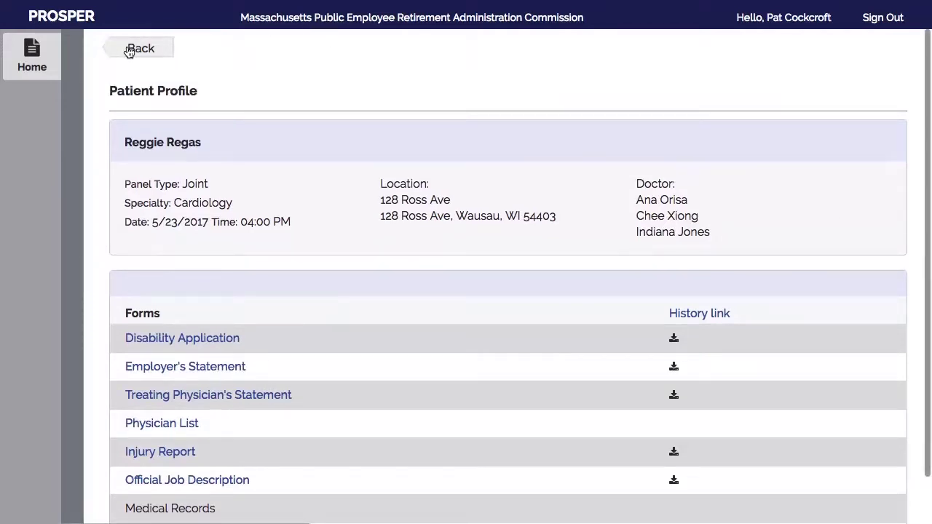
{"action": "left_click", "coordinate": [128, 51]}
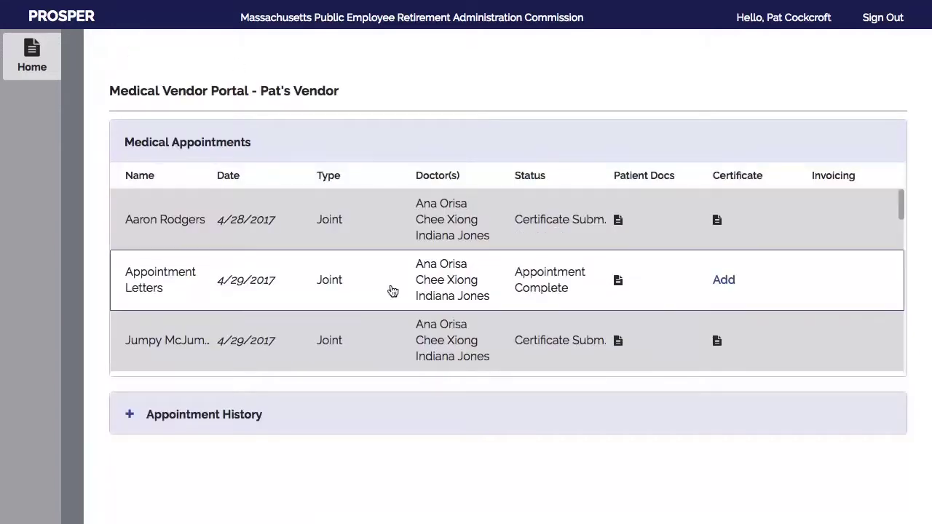
{"action": "left_click_drag", "start_coordinate": [900, 209], "coordinate": [900, 286]}
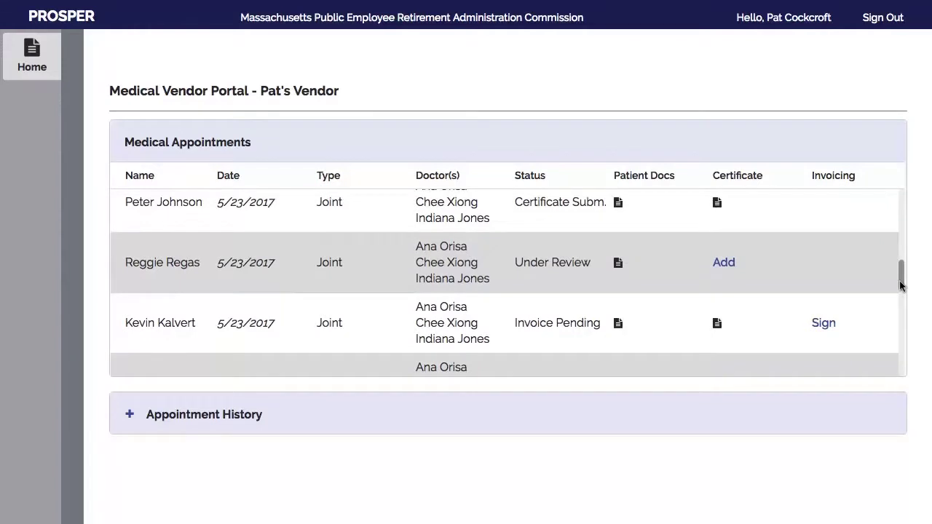
{"action": "left_click", "coordinate": [724, 264]}
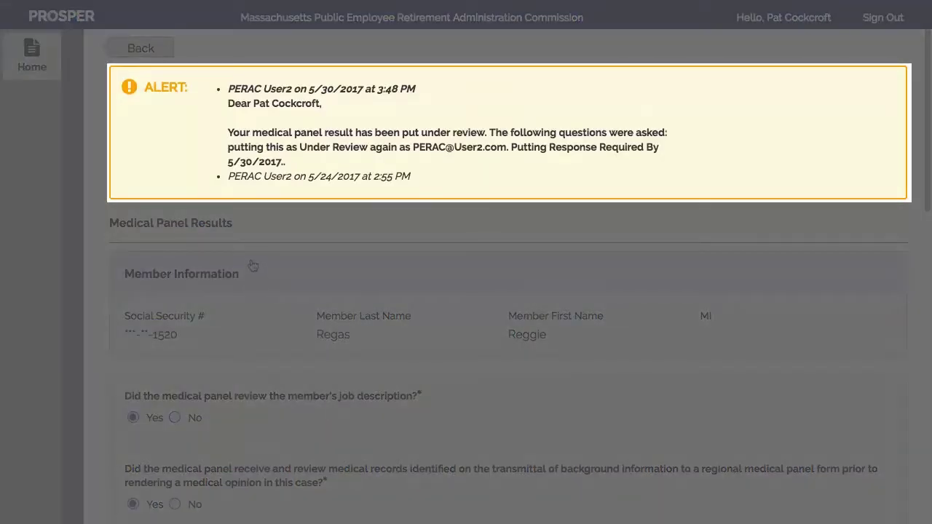
{"action": "scroll", "coordinate": [249, 256], "scroll_direction": "down", "scroll_amount": 2}
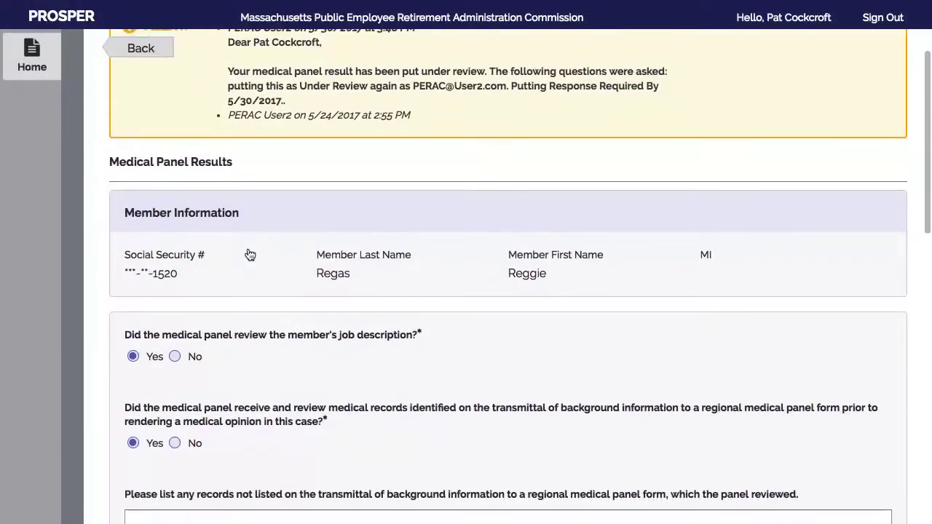
{"action": "scroll", "coordinate": [249, 255], "scroll_direction": "down", "scroll_amount": 6}
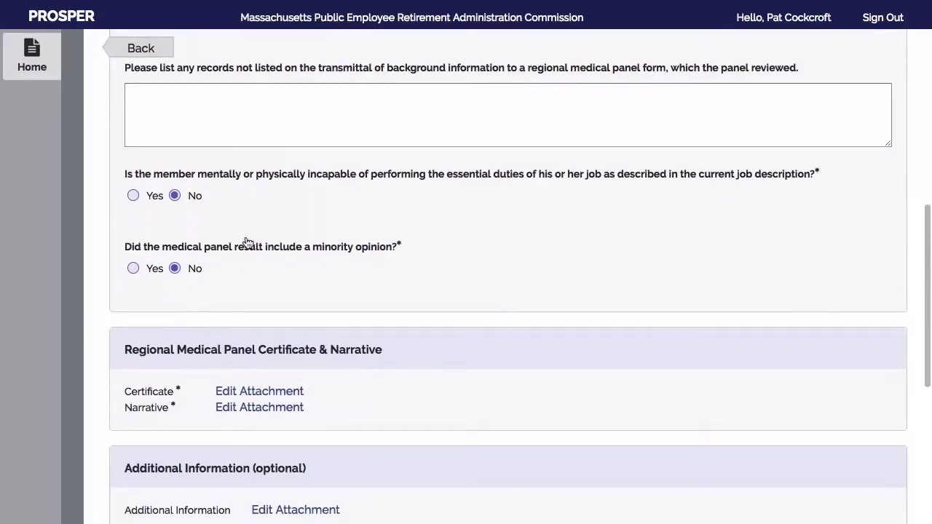
{"action": "scroll", "coordinate": [246, 242], "scroll_direction": "down", "scroll_amount": 4}
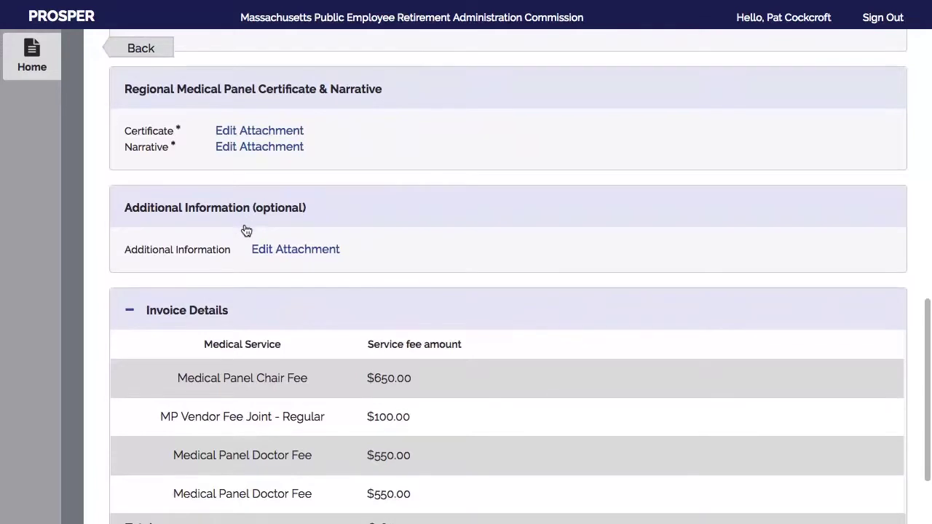
{"action": "scroll", "coordinate": [246, 230], "scroll_direction": "down", "scroll_amount": 2}
{"action": "scroll", "coordinate": [244, 225], "scroll_direction": "up", "scroll_amount": 3}
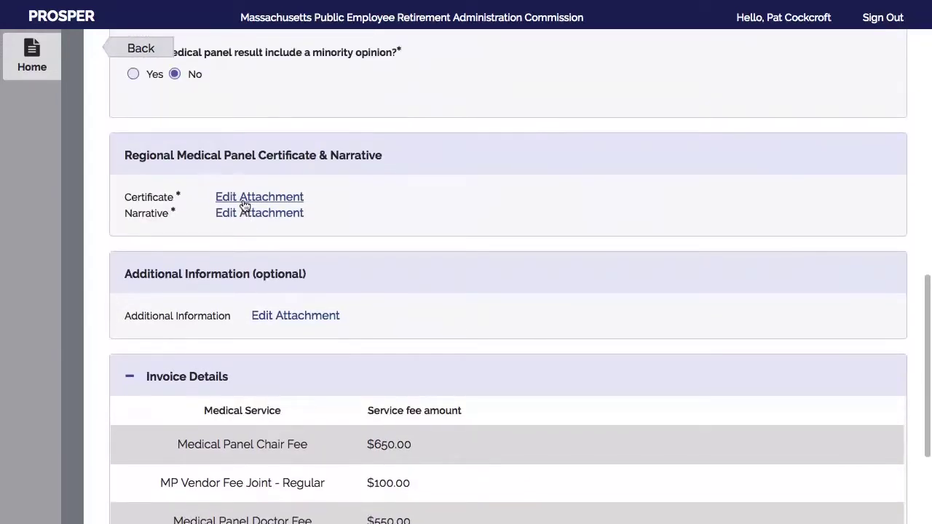
{"action": "left_click", "coordinate": [244, 198]}
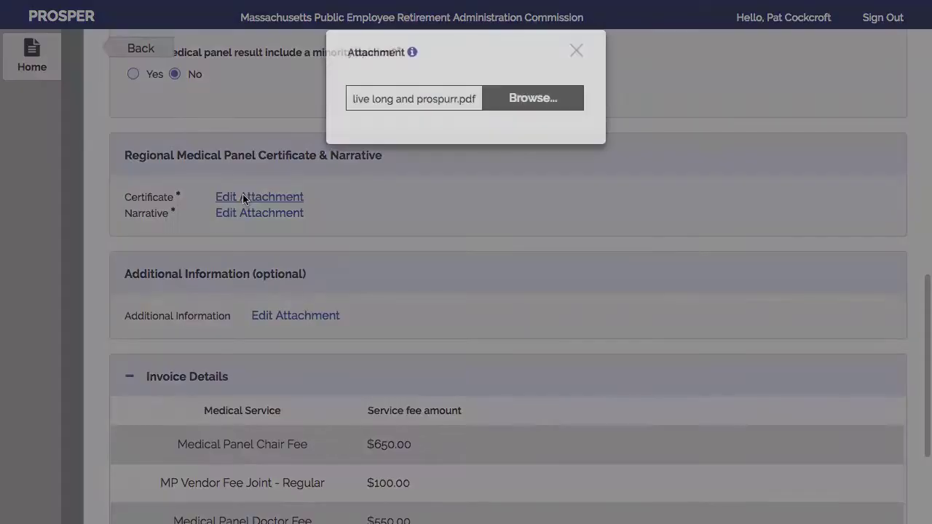
{"action": "left_click", "coordinate": [576, 50]}
{"action": "scroll", "coordinate": [624, 141], "scroll_direction": "up", "scroll_amount": 5}
{"action": "scroll", "coordinate": [623, 140], "scroll_direction": "up", "scroll_amount": 5}
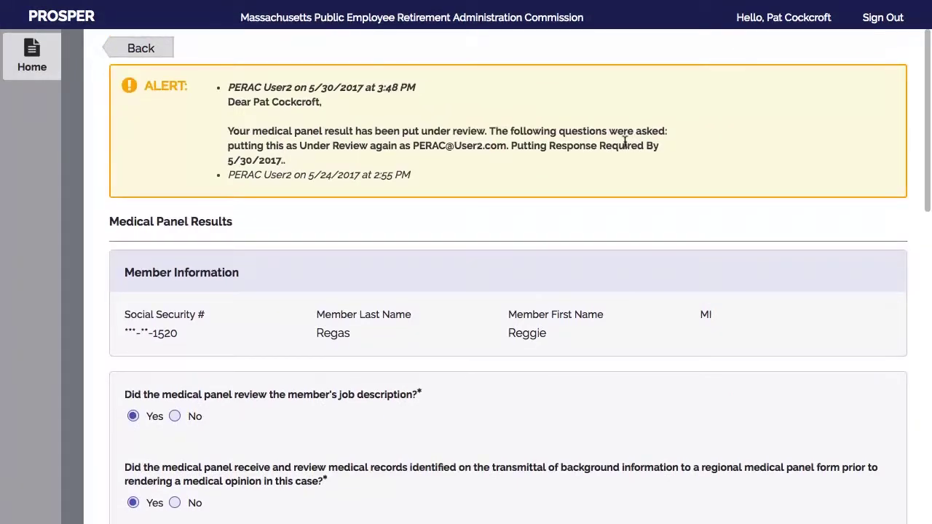
{"action": "scroll", "coordinate": [624, 141], "scroll_direction": "down", "scroll_amount": 3}
{"action": "scroll", "coordinate": [624, 141], "scroll_direction": "down", "scroll_amount": 4}
{"action": "scroll", "coordinate": [624, 141], "scroll_direction": "down", "scroll_amount": 7}
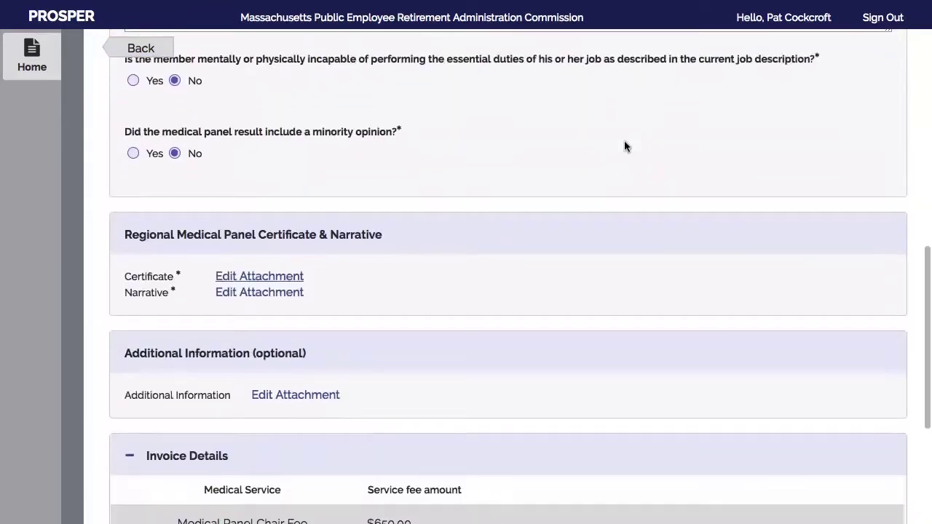
{"action": "scroll", "coordinate": [623, 147], "scroll_direction": "down", "scroll_amount": 5}
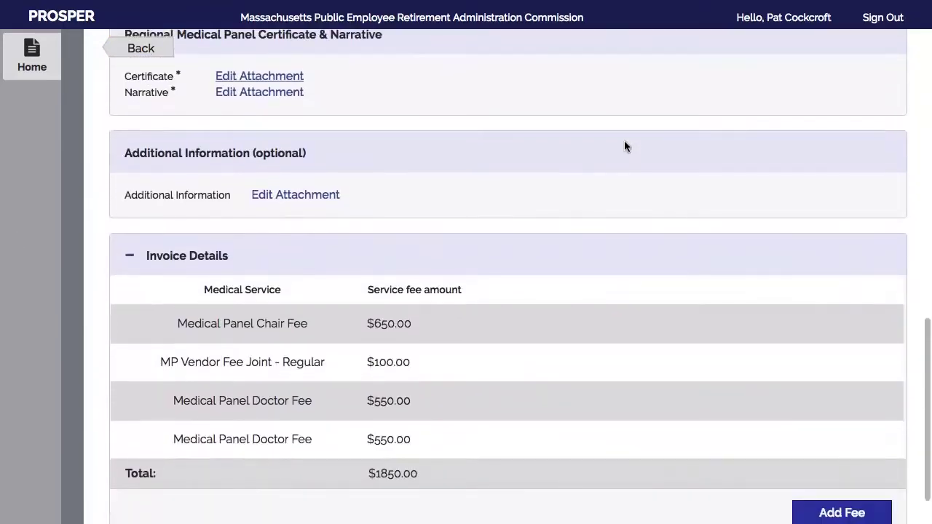
Upload Medical Vendor Additional Info.pdf as the optional Additional Information attachment
{"action": "left_click", "coordinate": [290, 195]}
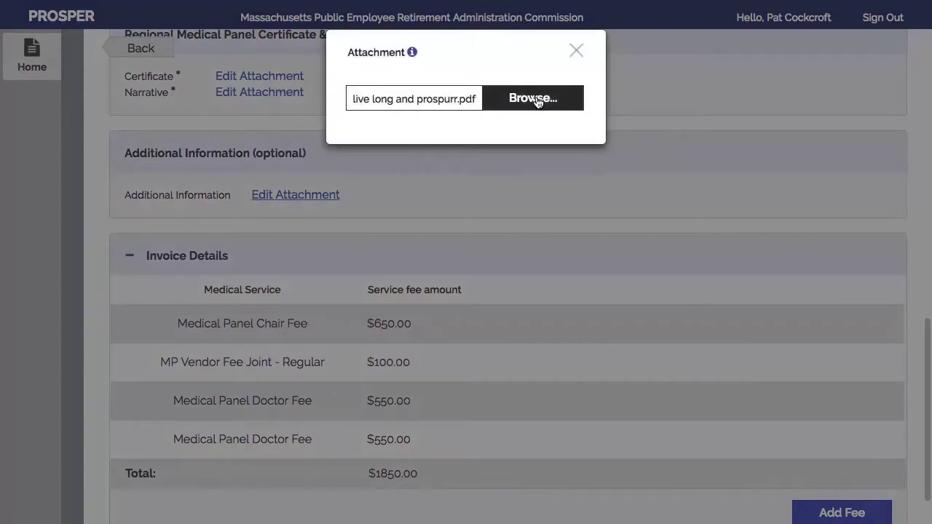
{"action": "left_click", "coordinate": [536, 100]}
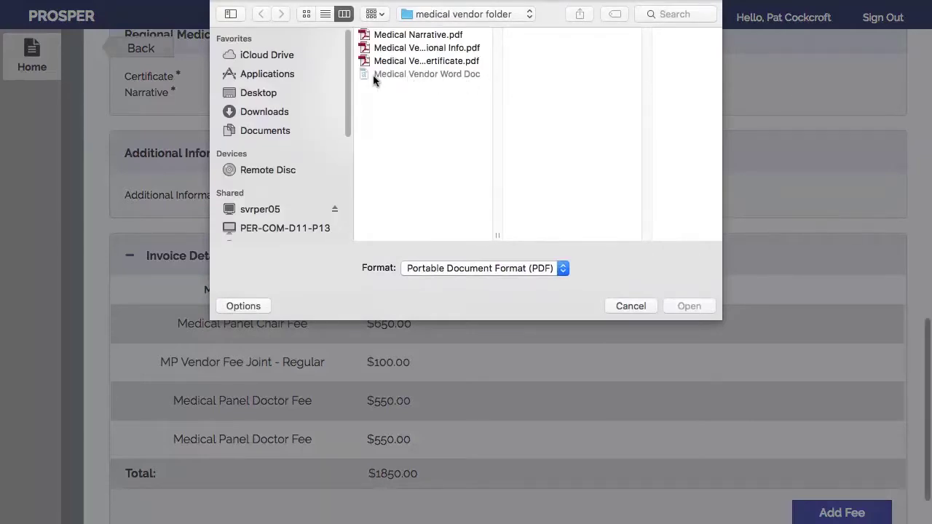
{"action": "left_click", "coordinate": [401, 50]}
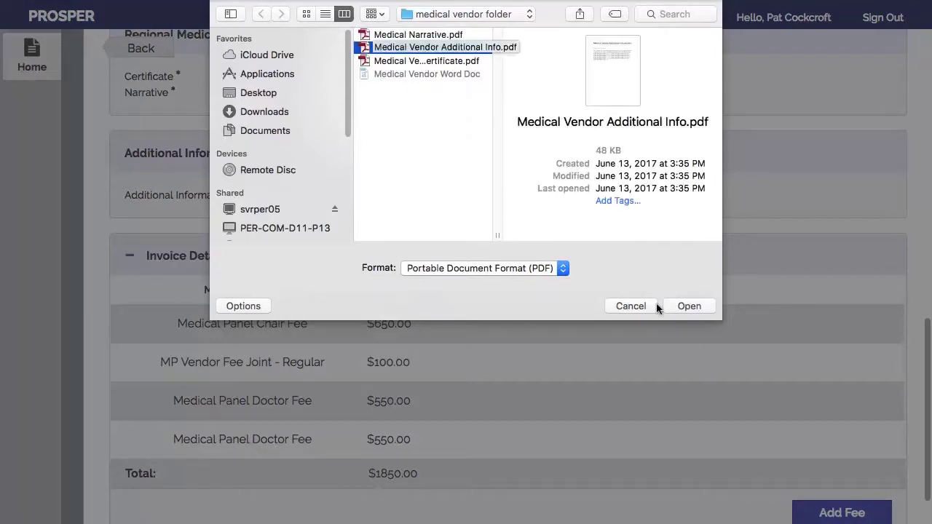
{"action": "left_click", "coordinate": [689, 306]}
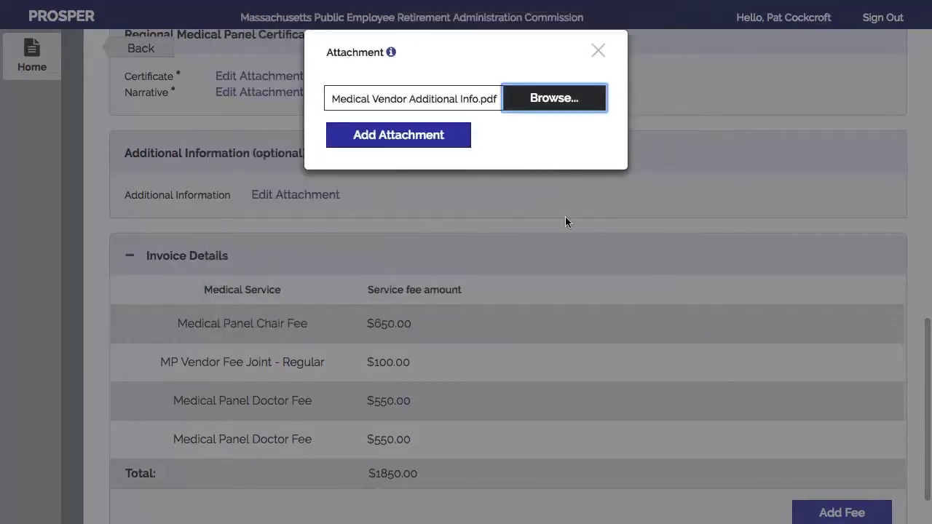
{"action": "left_click", "coordinate": [388, 141]}
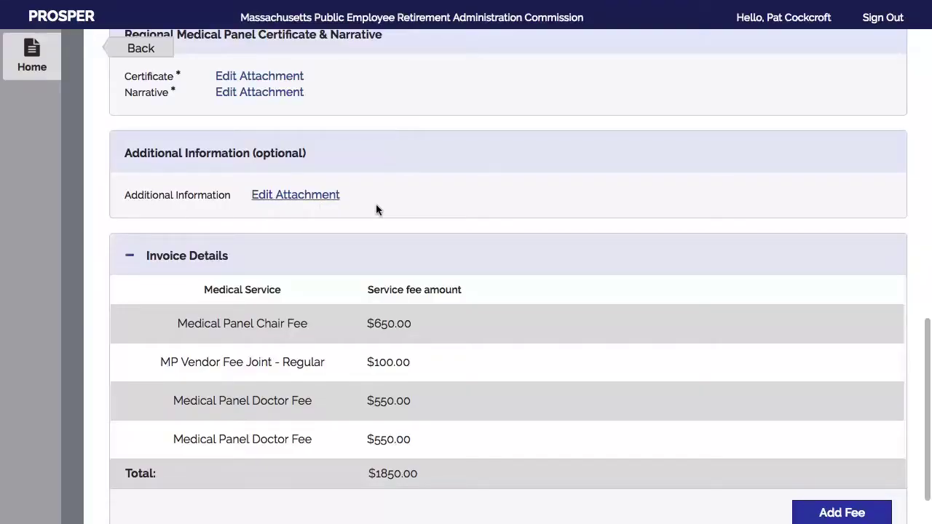
{"action": "scroll", "coordinate": [376, 209], "scroll_direction": "down", "scroll_amount": 3}
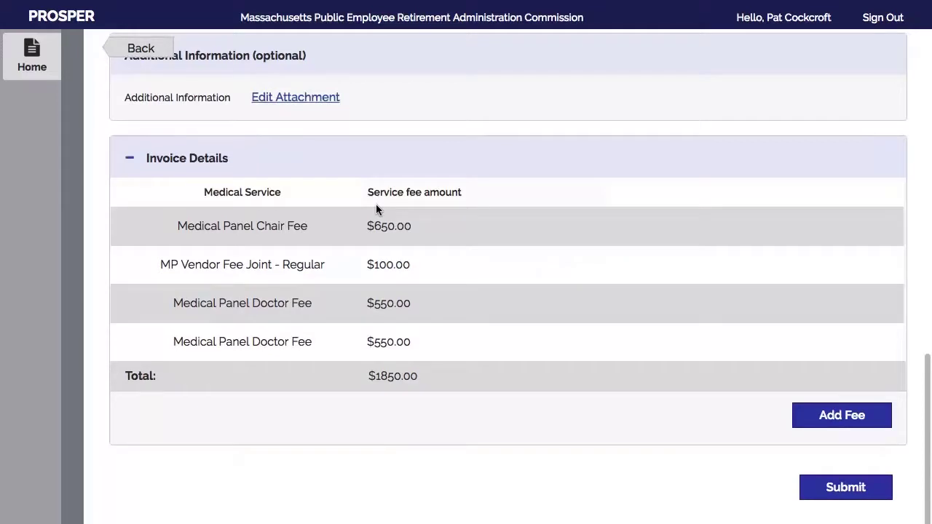
Submit the Under Review case's form and confirm its Certificate Submitted status in the list
{"action": "left_click", "coordinate": [837, 491]}
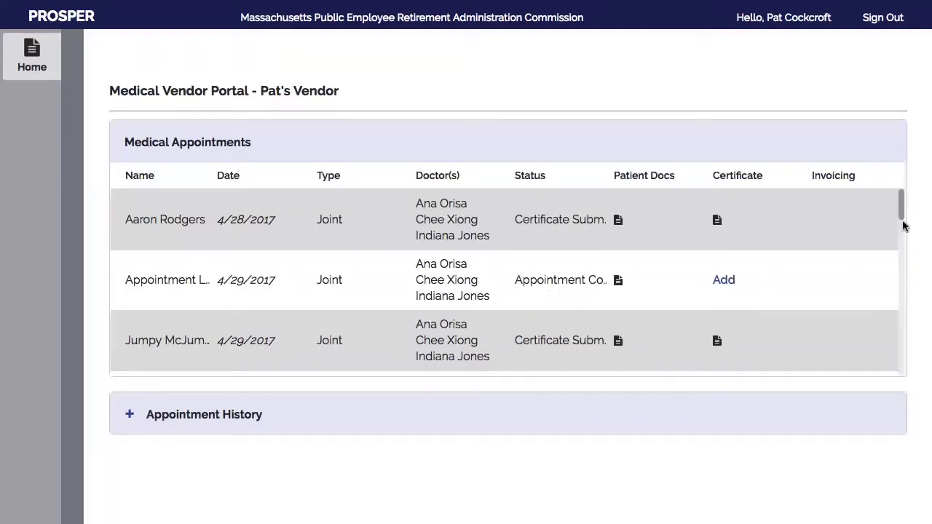
{"action": "left_click_drag", "start_coordinate": [901, 219], "coordinate": [909, 286]}
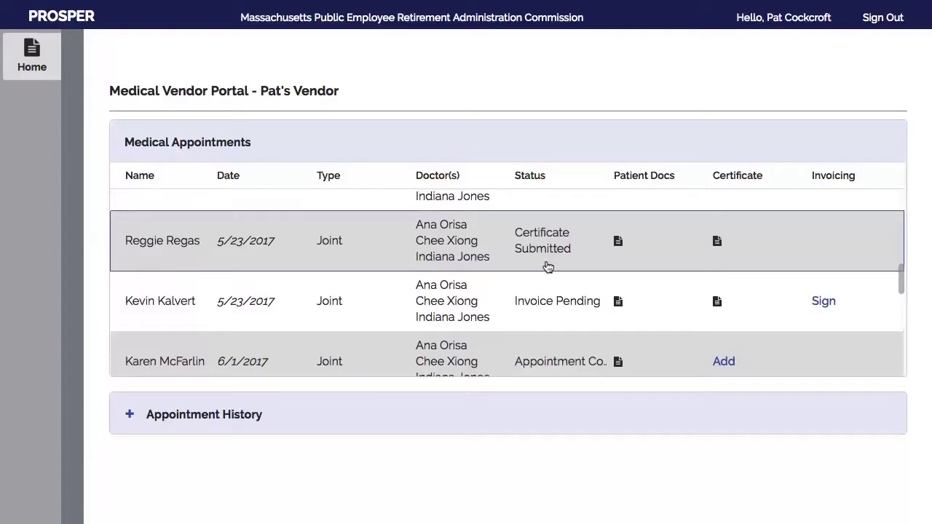
{"action": "left_click", "coordinate": [731, 256]}
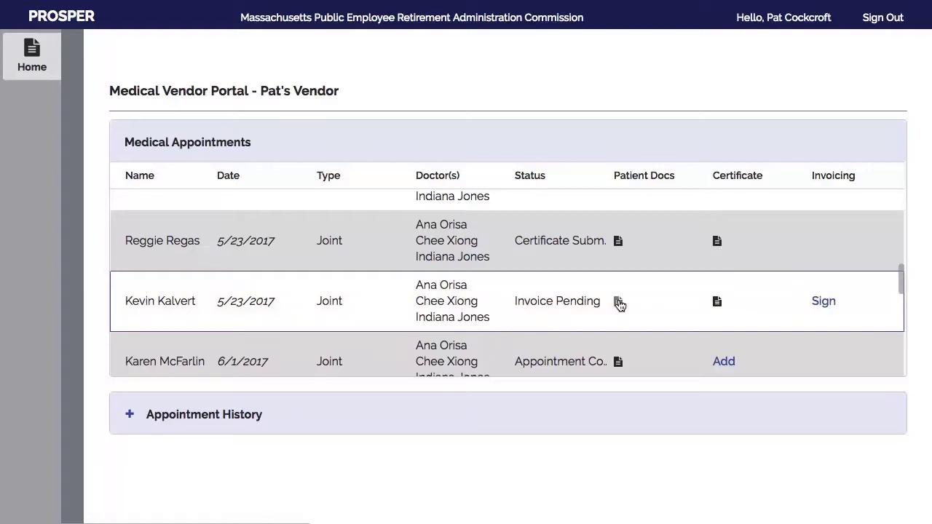
{"action": "left_click", "coordinate": [618, 302]}
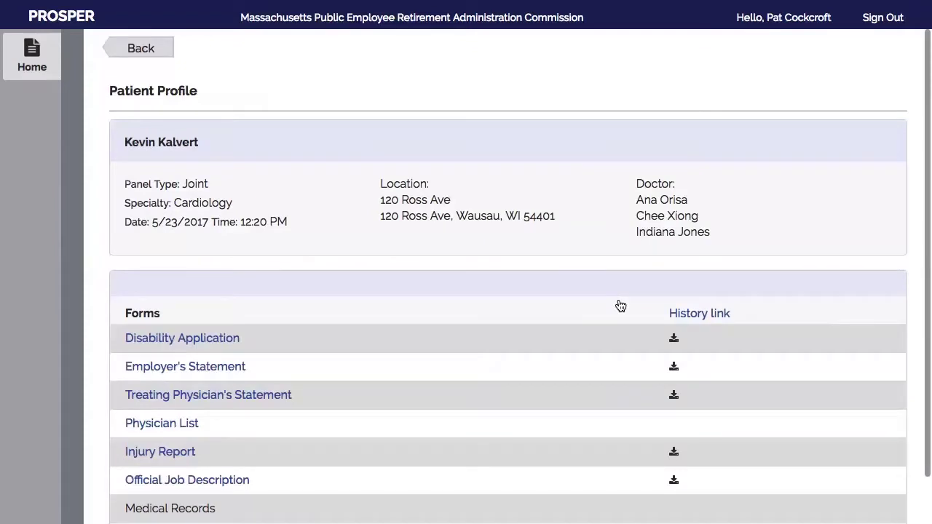
{"action": "left_click_drag", "start_coordinate": [928, 204], "coordinate": [928, 335]}
{"action": "left_click_drag", "start_coordinate": [924, 270], "coordinate": [923, 161]}
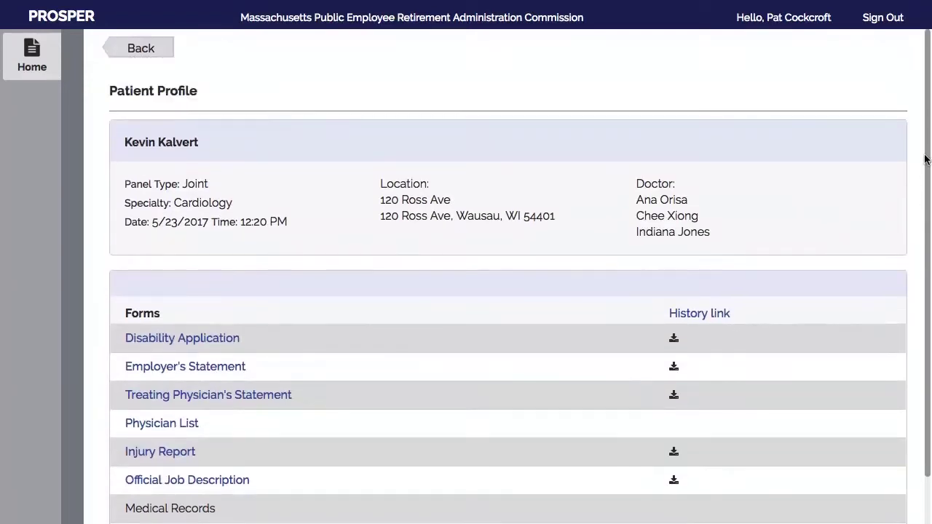
{"action": "left_click", "coordinate": [142, 49]}
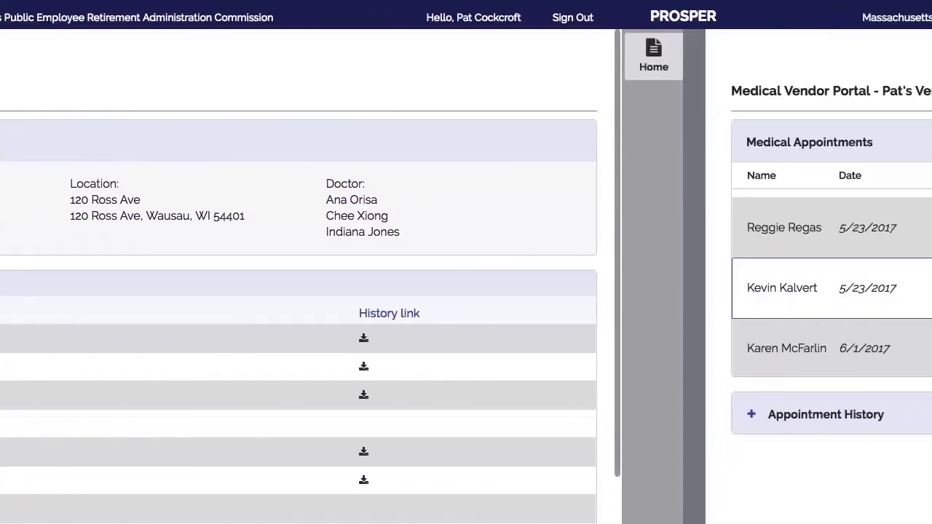
View the Invoice Pending case's completed Medical Panel Results, submitted 5/24/2017 with a $1,850.00 invoice
{"action": "left_click", "coordinate": [717, 290]}
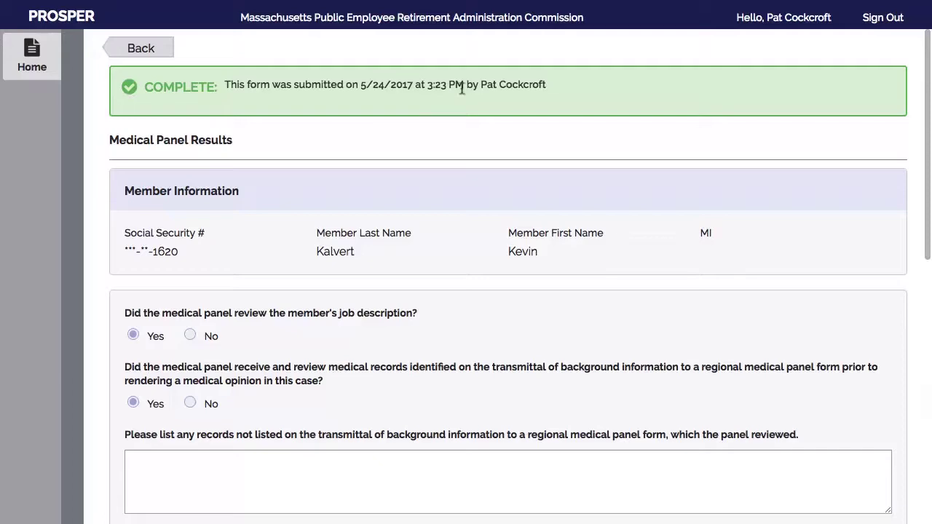
{"action": "scroll", "coordinate": [923, 288], "scroll_direction": "down", "scroll_amount": 4}
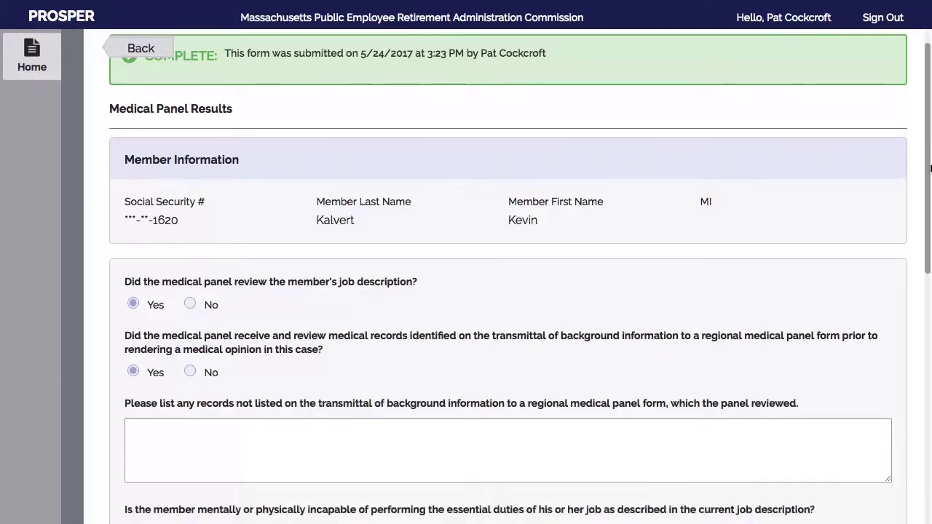
{"action": "scroll", "coordinate": [923, 287], "scroll_direction": "down", "scroll_amount": 4}
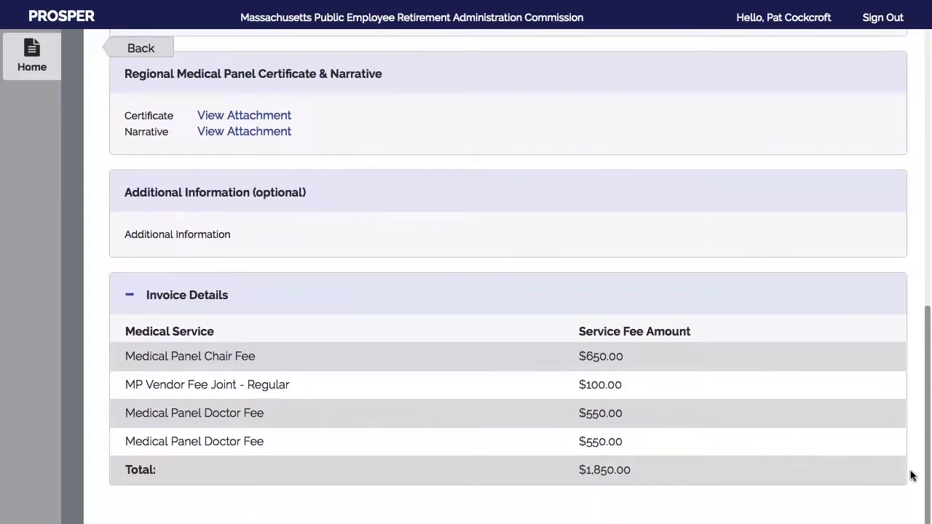
{"action": "scroll", "coordinate": [897, 321], "scroll_direction": "up", "scroll_amount": 3}
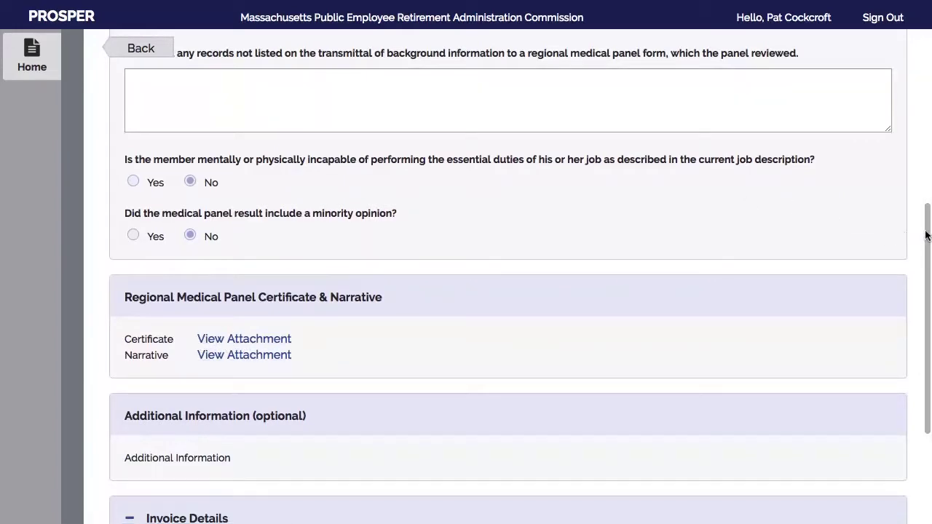
{"action": "scroll", "coordinate": [918, 238], "scroll_direction": "up", "scroll_amount": 5}
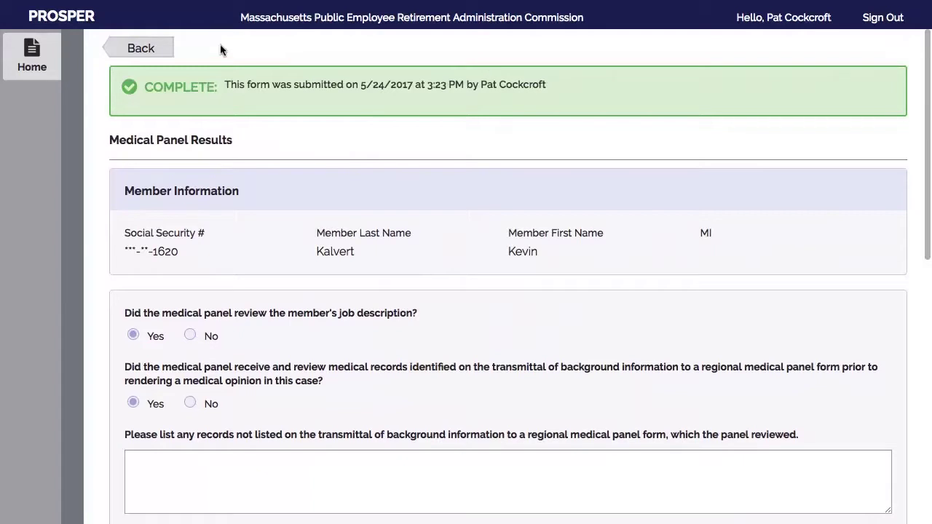
Open the Invoice Pending case's invoice from the appointments list and scroll to its four fees and signature section
{"action": "left_click", "coordinate": [121, 48]}
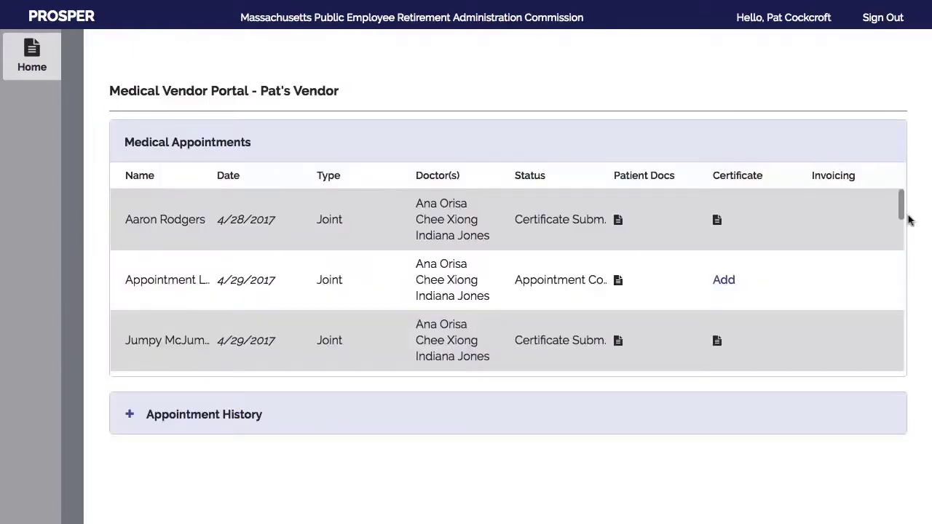
{"action": "left_click_drag", "start_coordinate": [901, 202], "coordinate": [901, 294]}
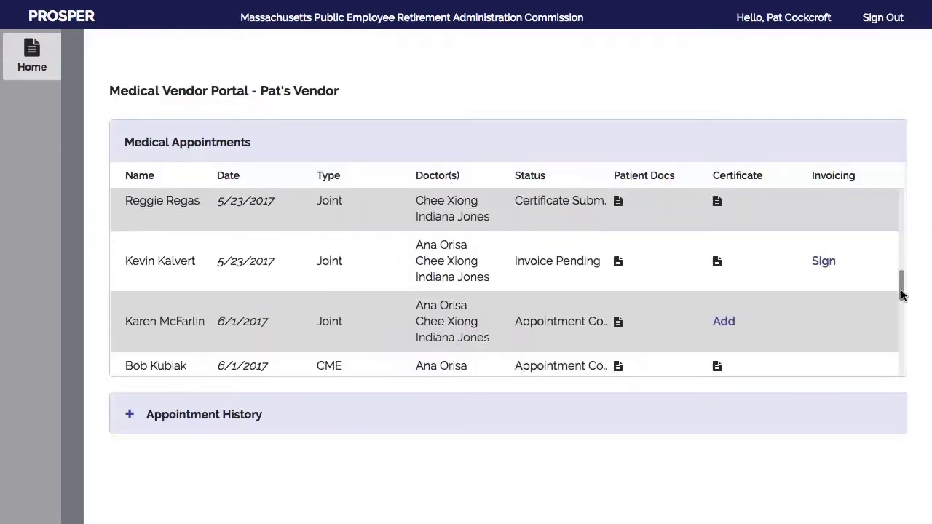
{"action": "left_click", "coordinate": [823, 262]}
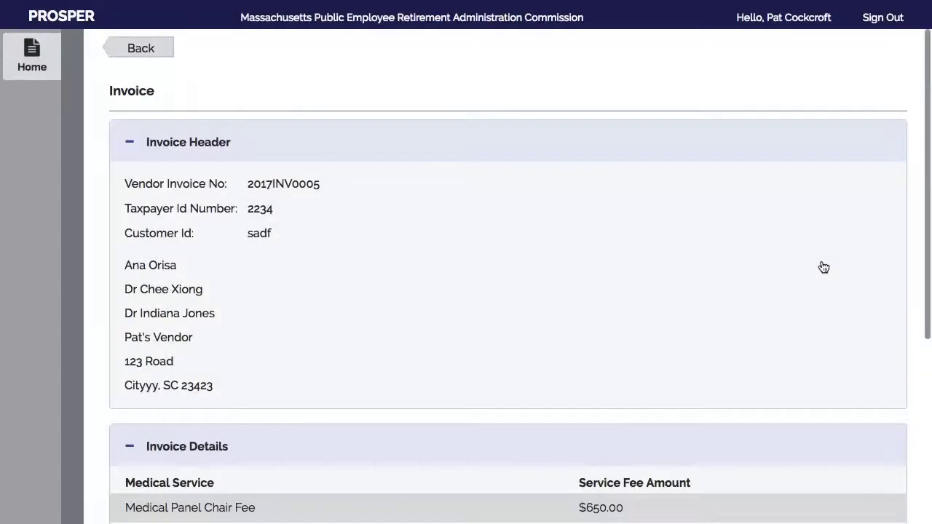
{"action": "scroll", "coordinate": [505, 270], "scroll_direction": "down", "scroll_amount": 3}
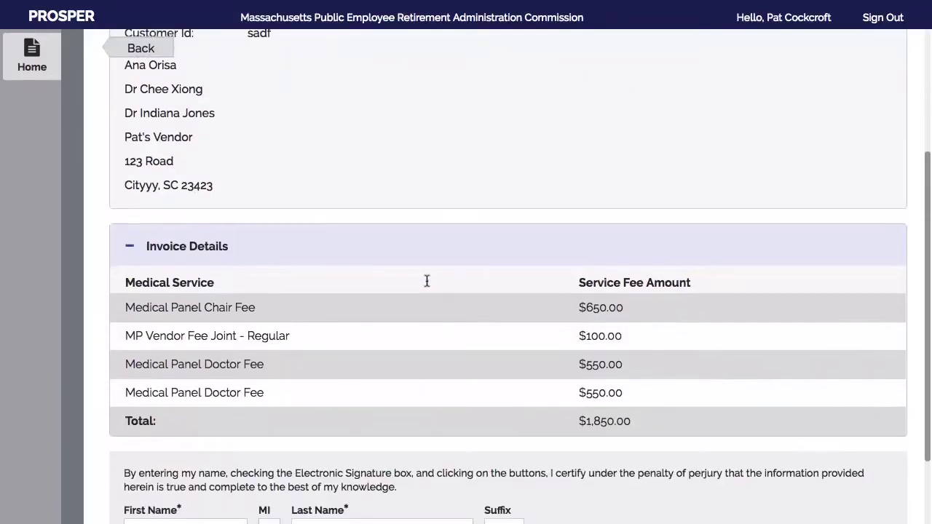
{"action": "scroll", "coordinate": [328, 298], "scroll_direction": "down", "scroll_amount": 1}
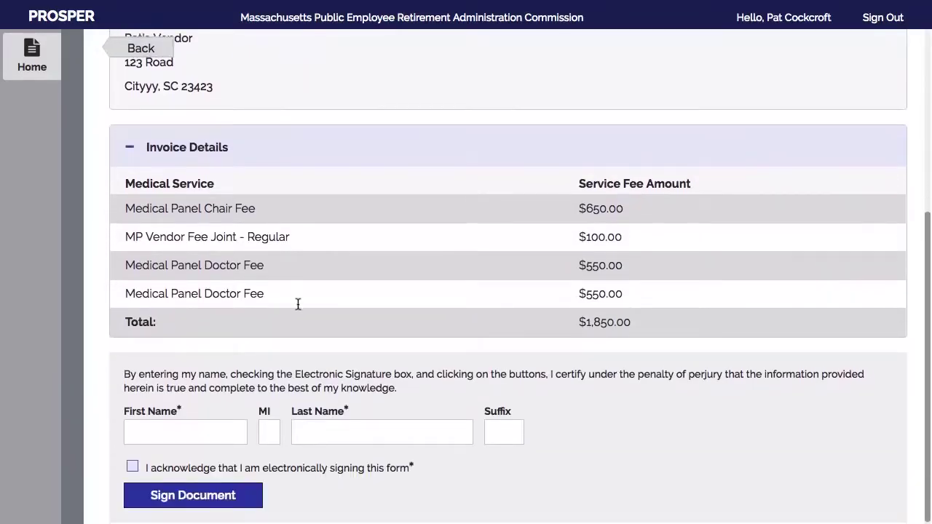
{"action": "scroll", "coordinate": [218, 331], "scroll_direction": "down", "scroll_amount": 1}
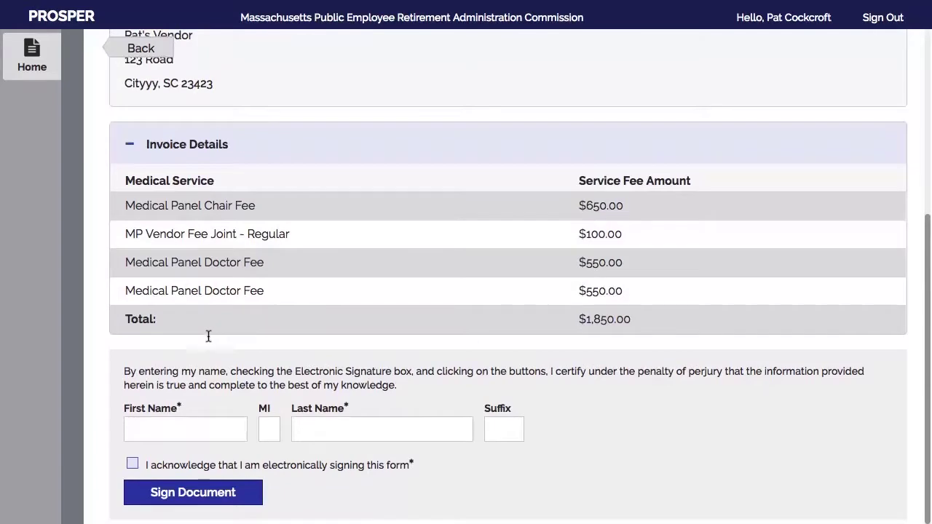
{"action": "scroll", "coordinate": [191, 346], "scroll_direction": "down", "scroll_amount": 1}
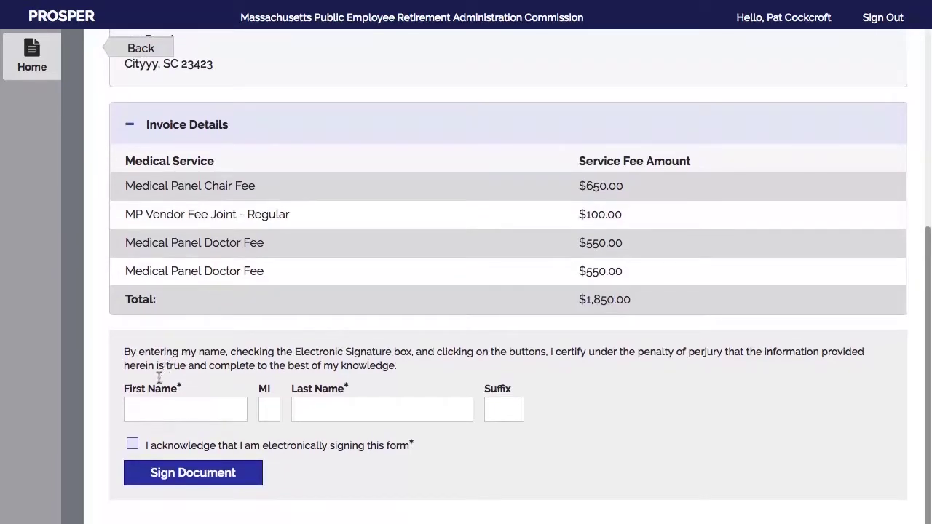
Enter the signer's first and last name, acknowledge electronic signing, and sign; it fails on a last-name mismatch
{"action": "left_click", "coordinate": [147, 414]}
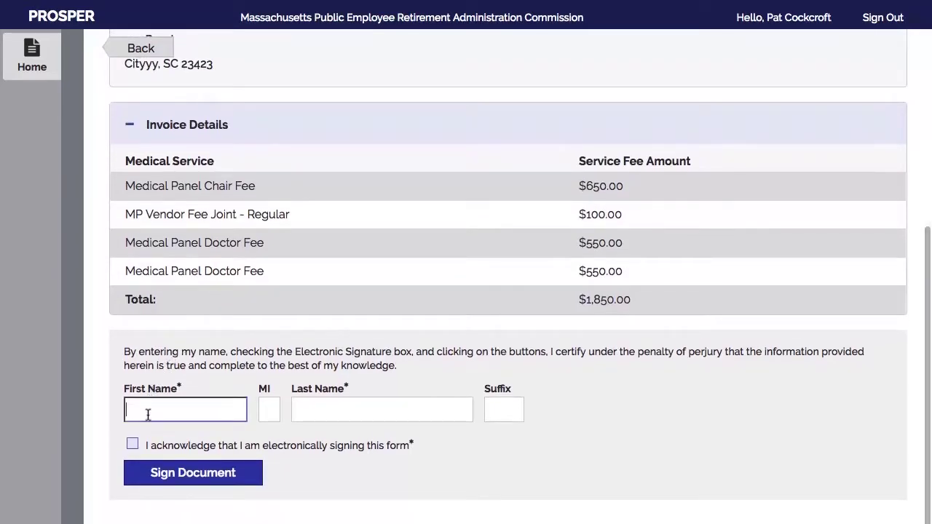
{"action": "key", "text": "Tab"}
{"action": "key", "text": "Tab"}
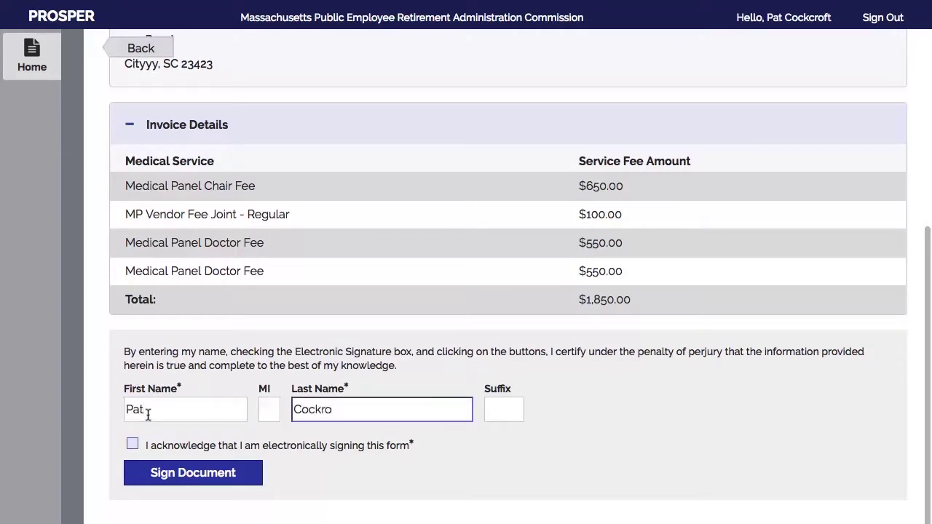
{"action": "left_click", "coordinate": [132, 444]}
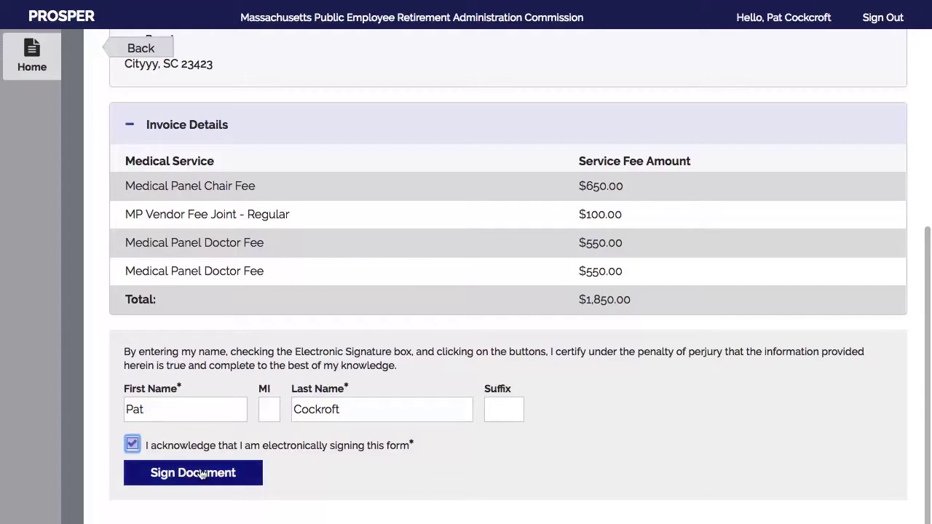
{"action": "left_click", "coordinate": [193, 473]}
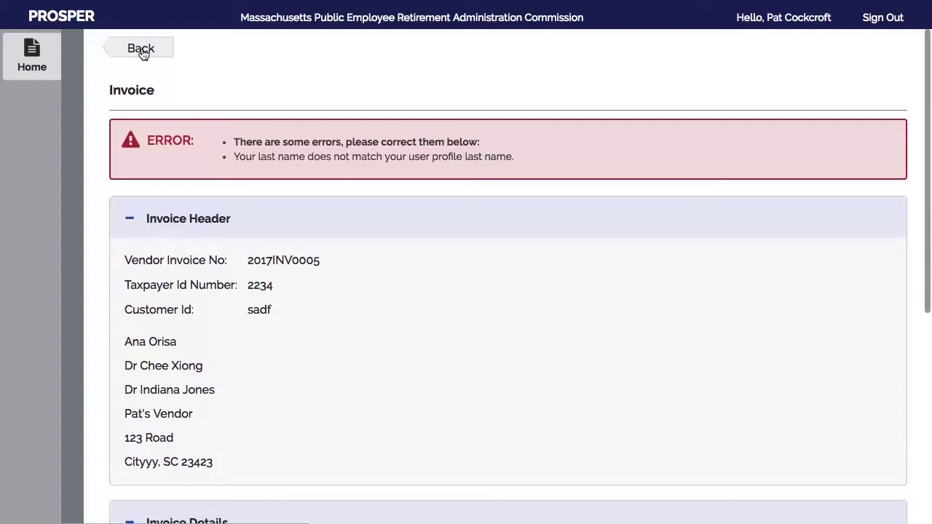
Correct the Last Name field to match the user profile and sign the invoice again
{"action": "scroll", "coordinate": [237, 295], "scroll_direction": "down", "scroll_amount": 5}
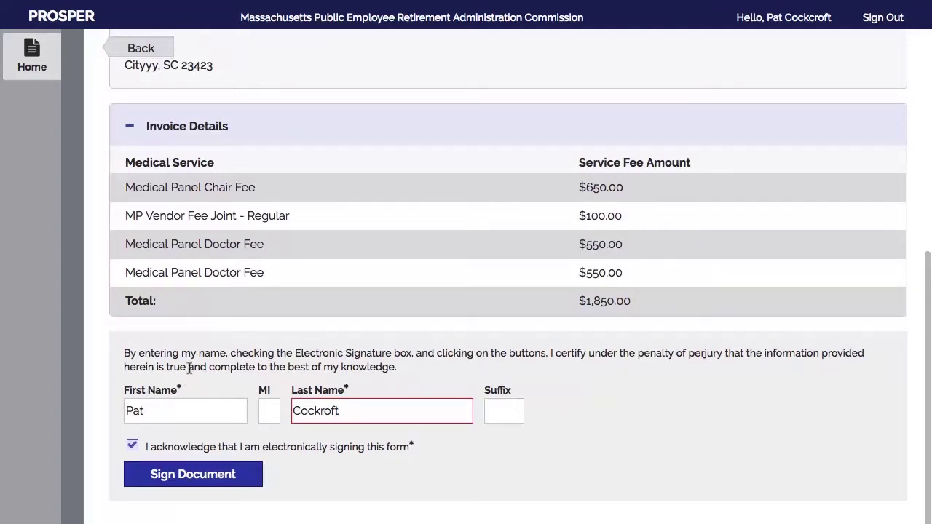
{"action": "scroll", "coordinate": [201, 364], "scroll_direction": "up", "scroll_amount": 5}
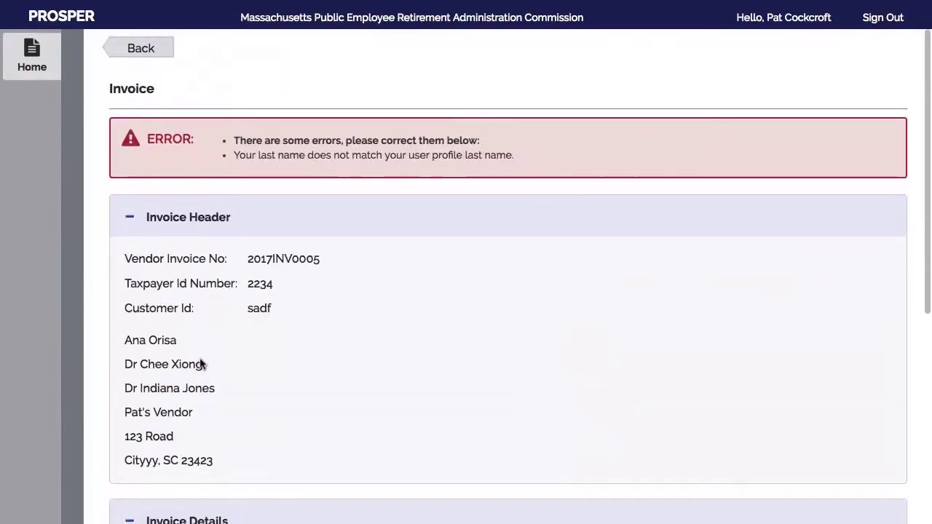
{"action": "scroll", "coordinate": [201, 364], "scroll_direction": "down", "scroll_amount": 5}
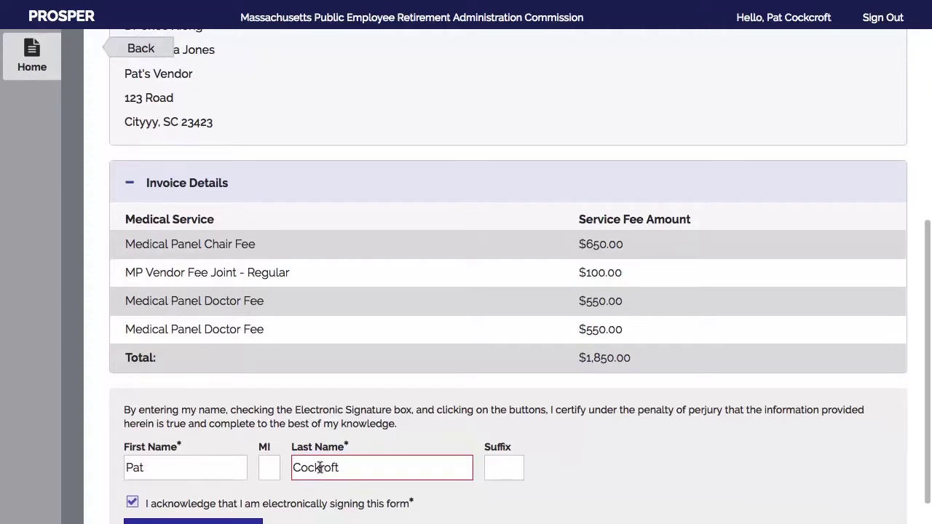
{"action": "left_click", "coordinate": [319, 468]}
{"action": "scroll", "coordinate": [225, 486], "scroll_direction": "down", "scroll_amount": 1}
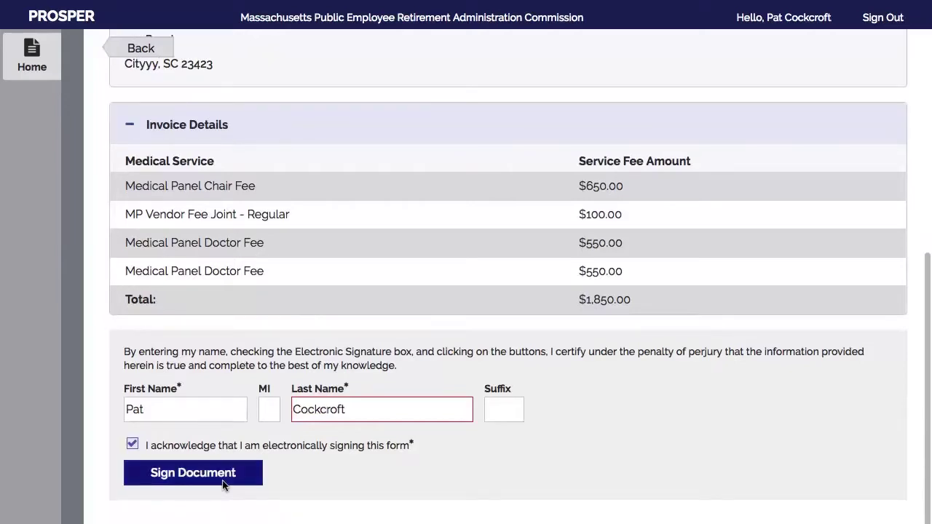
{"action": "left_click", "coordinate": [182, 474]}
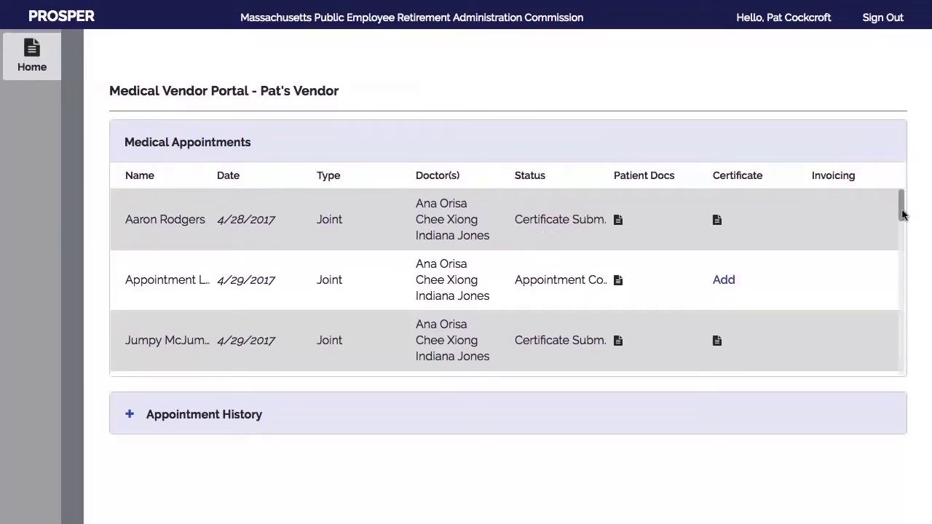
Expand Appointment History to show both 5/23/2017 Joint cases marked Invoice Approved
{"action": "mouse_move", "coordinate": [901, 215]}
{"action": "left_mouse_down"}
{"action": "mouse_move", "coordinate": [909, 315]}
{"action": "mouse_move", "coordinate": [927, 378]}
{"action": "mouse_move", "coordinate": [911, 199]}
{"action": "left_mouse_up"}
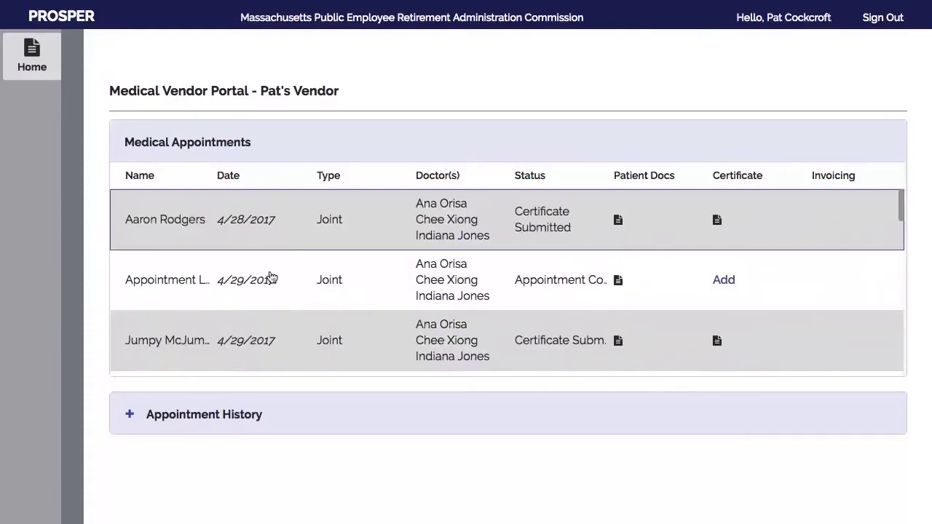
{"action": "left_click", "coordinate": [130, 416]}
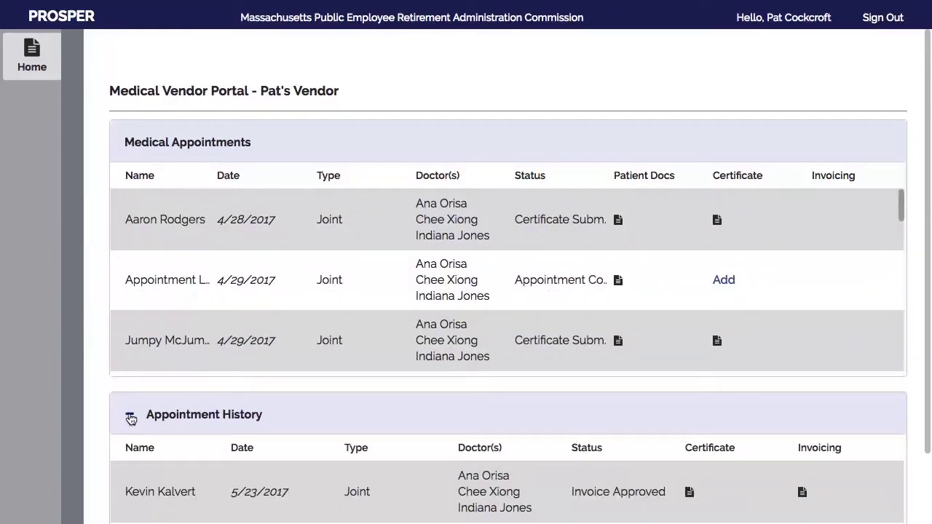
{"action": "scroll", "coordinate": [131, 418], "scroll_direction": "down", "scroll_amount": 3}
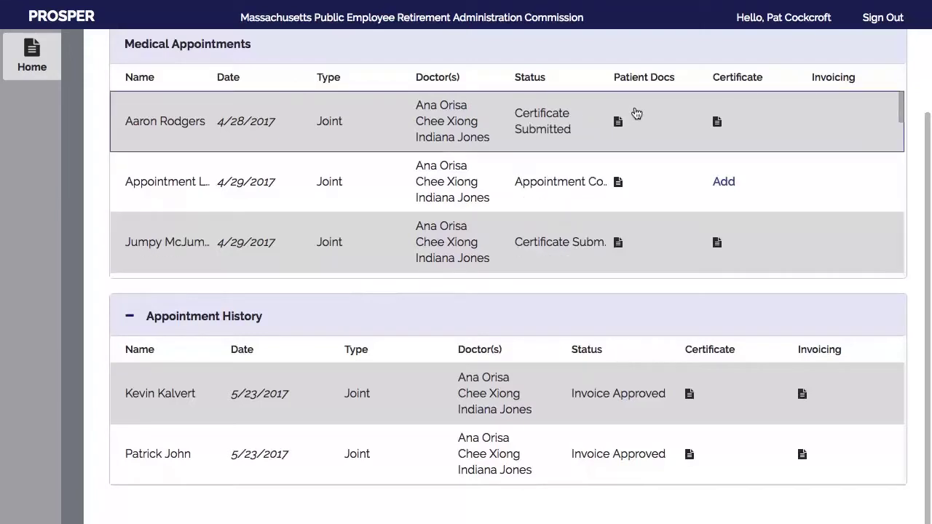
Review invoice 2017INV0005, signed 6/16/2017 for $1,850.00, then go back to the appointments list
{"action": "left_click", "coordinate": [801, 394]}
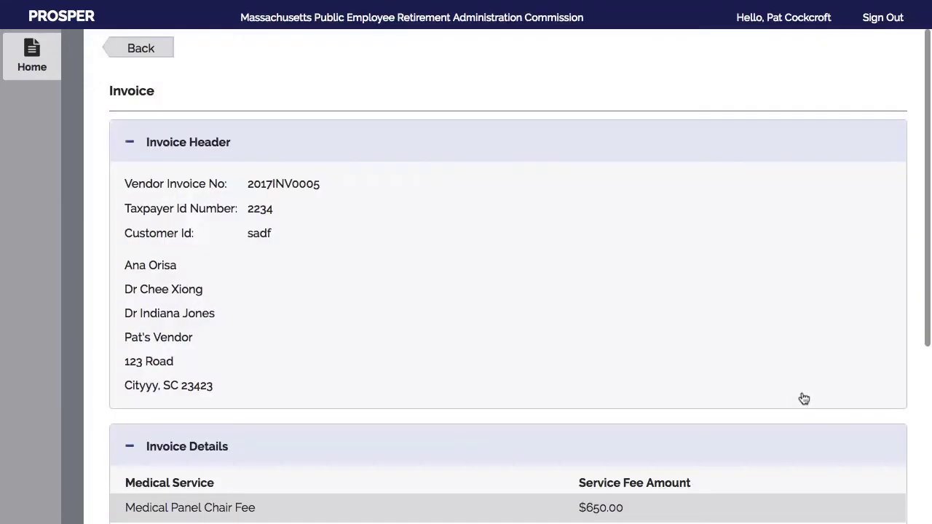
{"action": "left_click_drag", "start_coordinate": [928, 249], "coordinate": [929, 441]}
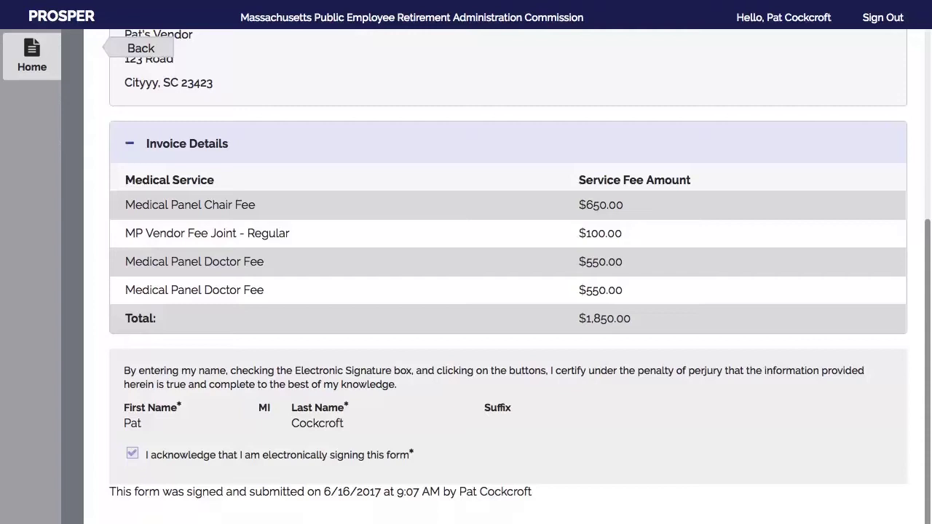
{"action": "scroll", "coordinate": [917, 291], "scroll_direction": "up", "scroll_amount": 5}
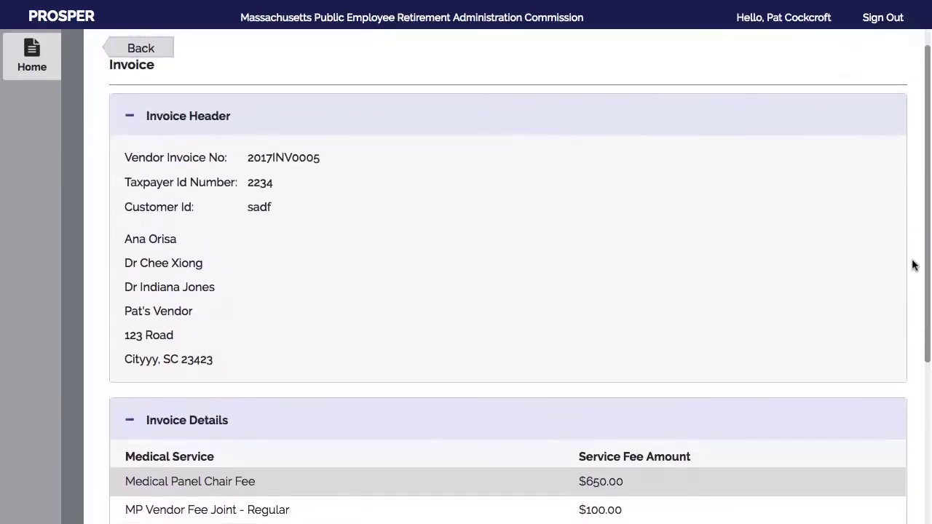
{"action": "left_click", "coordinate": [141, 49]}
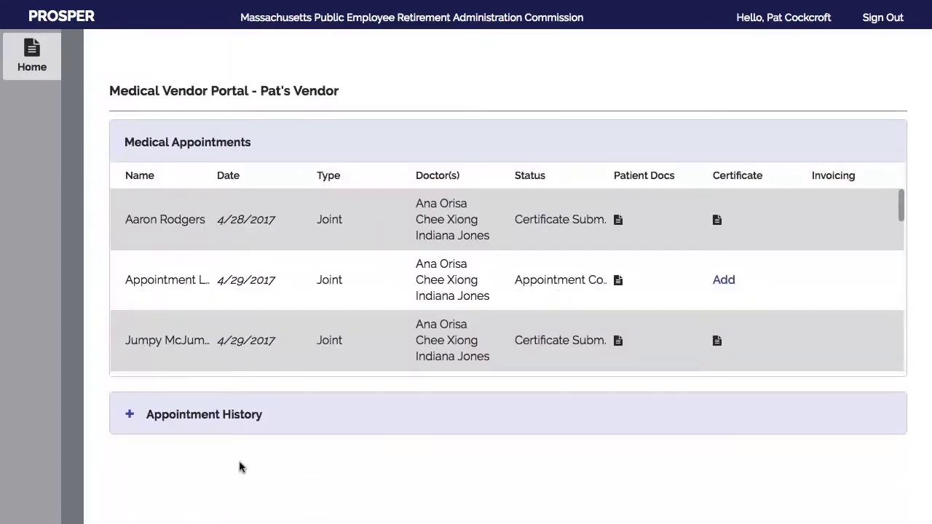
Expand Appointment History and open the second approved case's certificate, submitted 5/24/2017 at 12:33 PM
{"action": "left_click", "coordinate": [130, 414]}
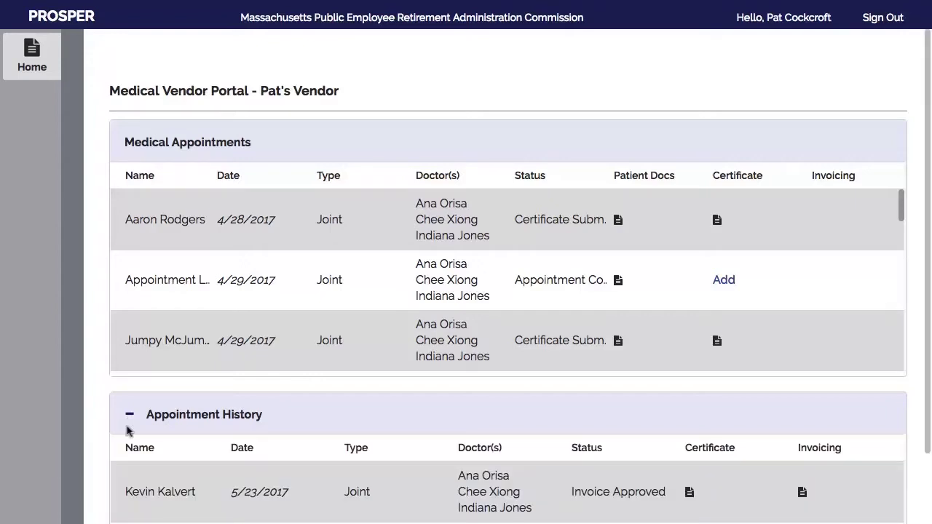
{"action": "scroll", "coordinate": [126, 430], "scroll_direction": "down", "scroll_amount": 2}
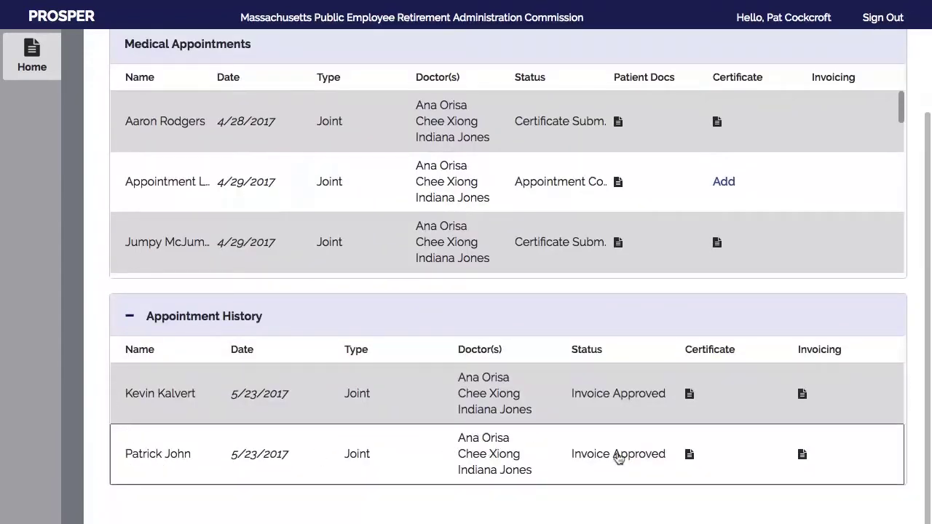
{"action": "left_click", "coordinate": [690, 455]}
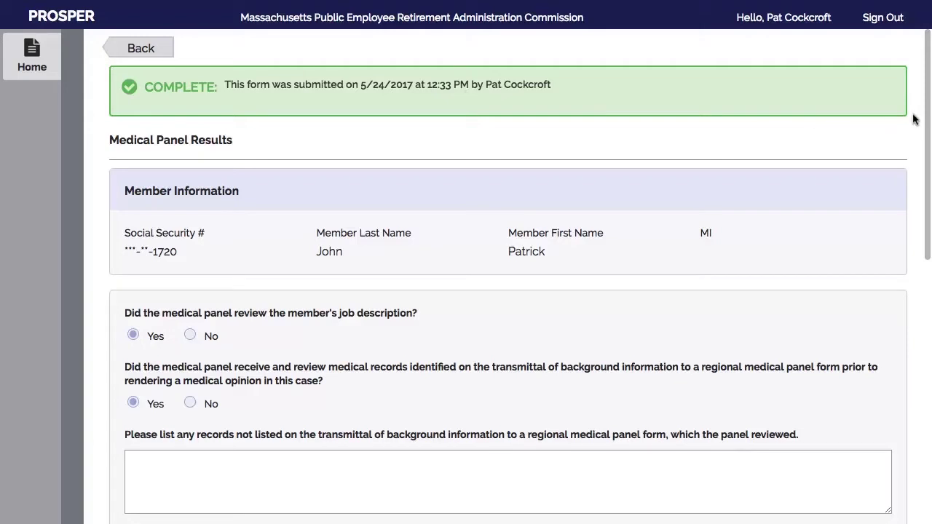
{"action": "scroll", "coordinate": [924, 120], "scroll_direction": "down", "scroll_amount": 5}
{"action": "scroll", "coordinate": [508, 292], "scroll_direction": "down", "scroll_amount": 10}
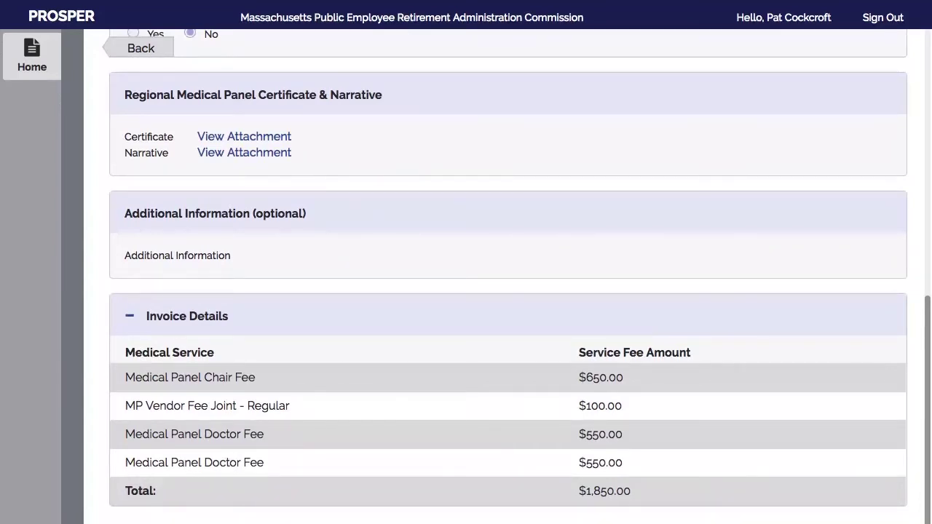
{"action": "scroll", "coordinate": [915, 384], "scroll_direction": "up", "scroll_amount": 10}
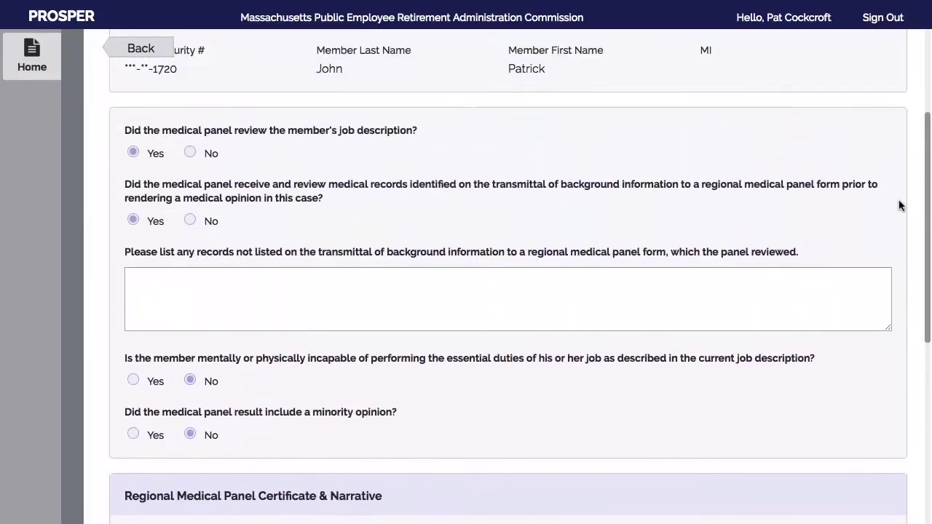
{"action": "scroll", "coordinate": [900, 206], "scroll_direction": "up", "scroll_amount": 5}
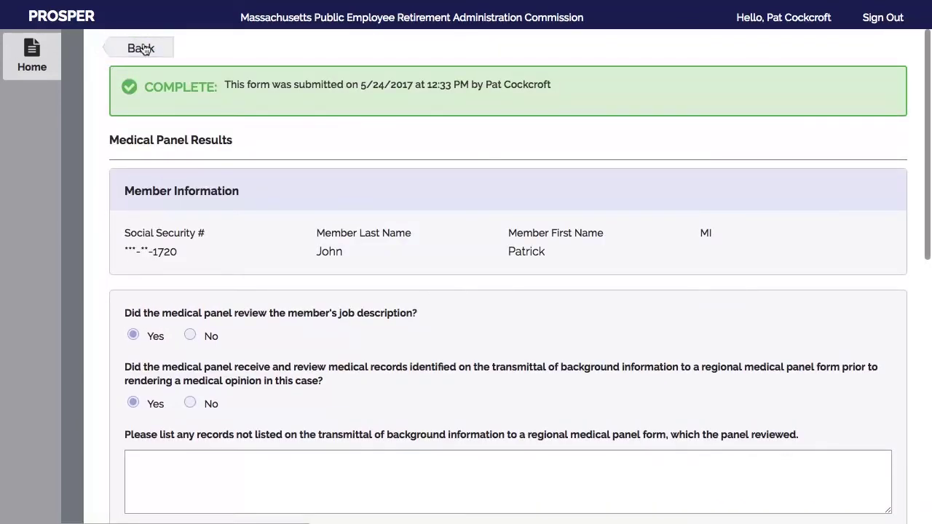
Go back from the Medical Panel Results page to the vendor portal appointments page
{"action": "left_click", "coordinate": [142, 48]}
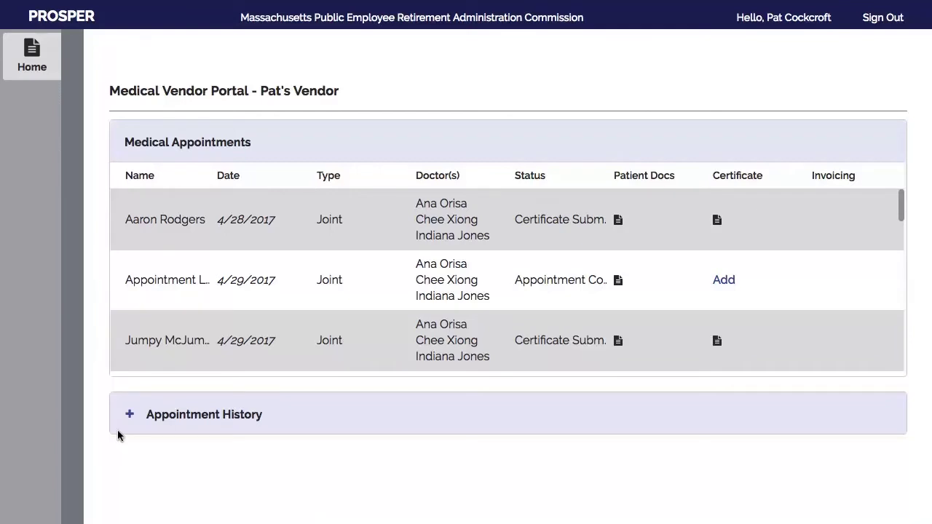